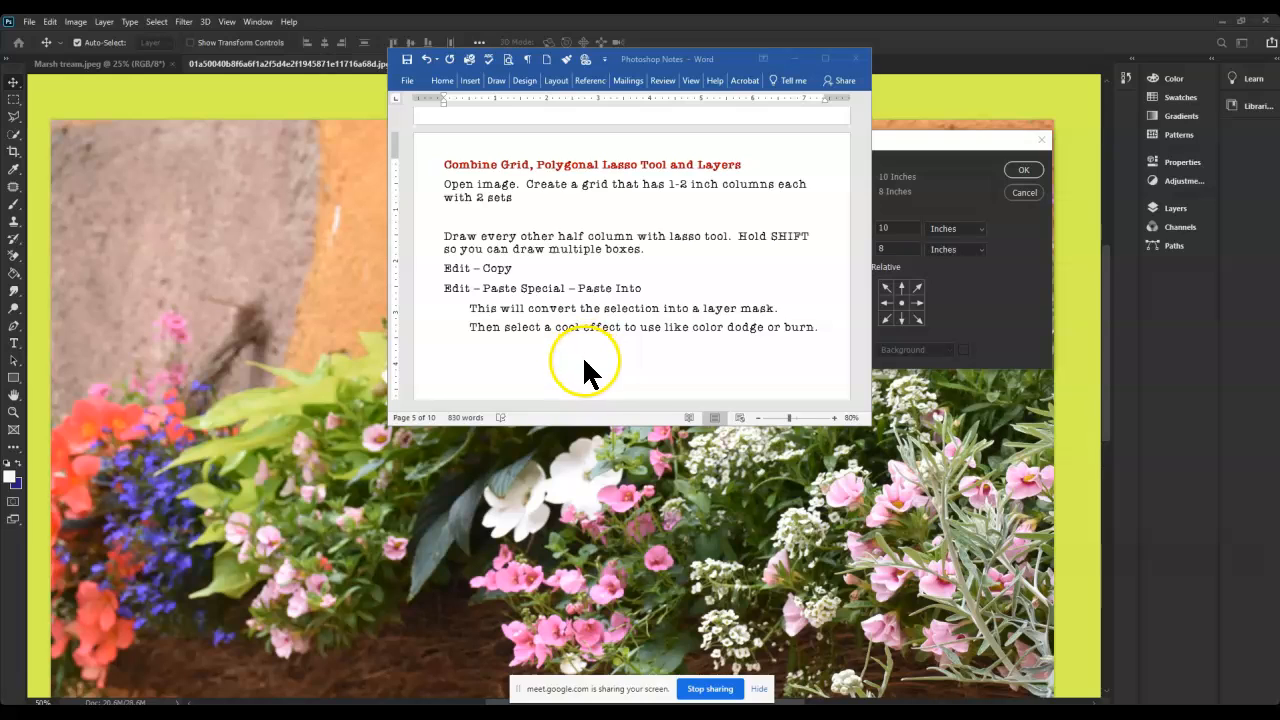
Step: Show the rulers around the flower image and set their units to inches
{"action": "left_click", "coordinate": [27, 680]}
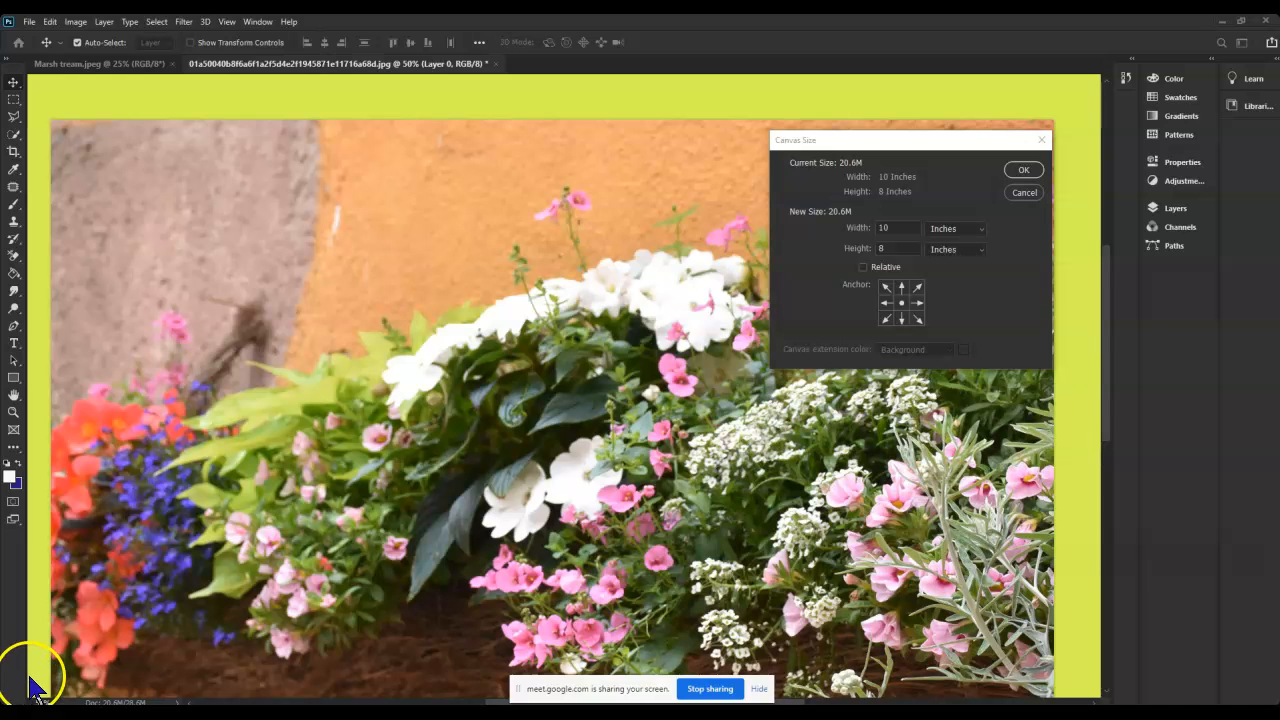
{"action": "left_click", "coordinate": [229, 22]}
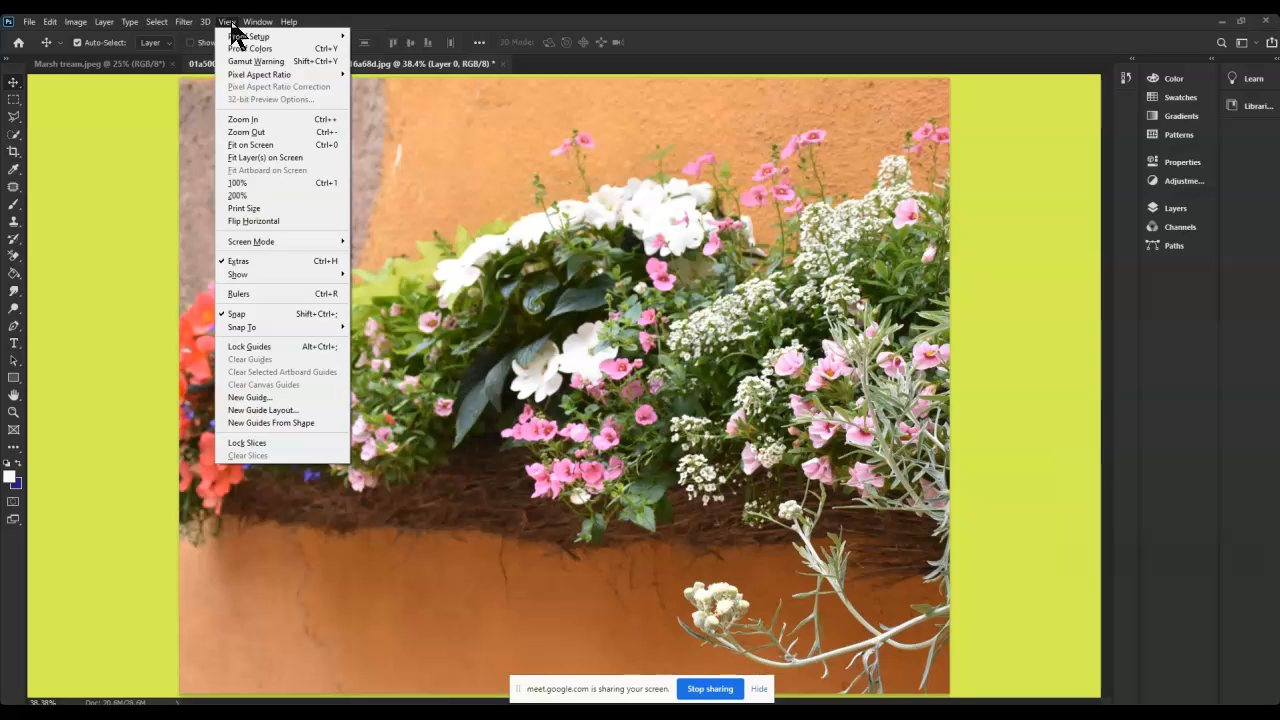
{"action": "left_click", "coordinate": [241, 293]}
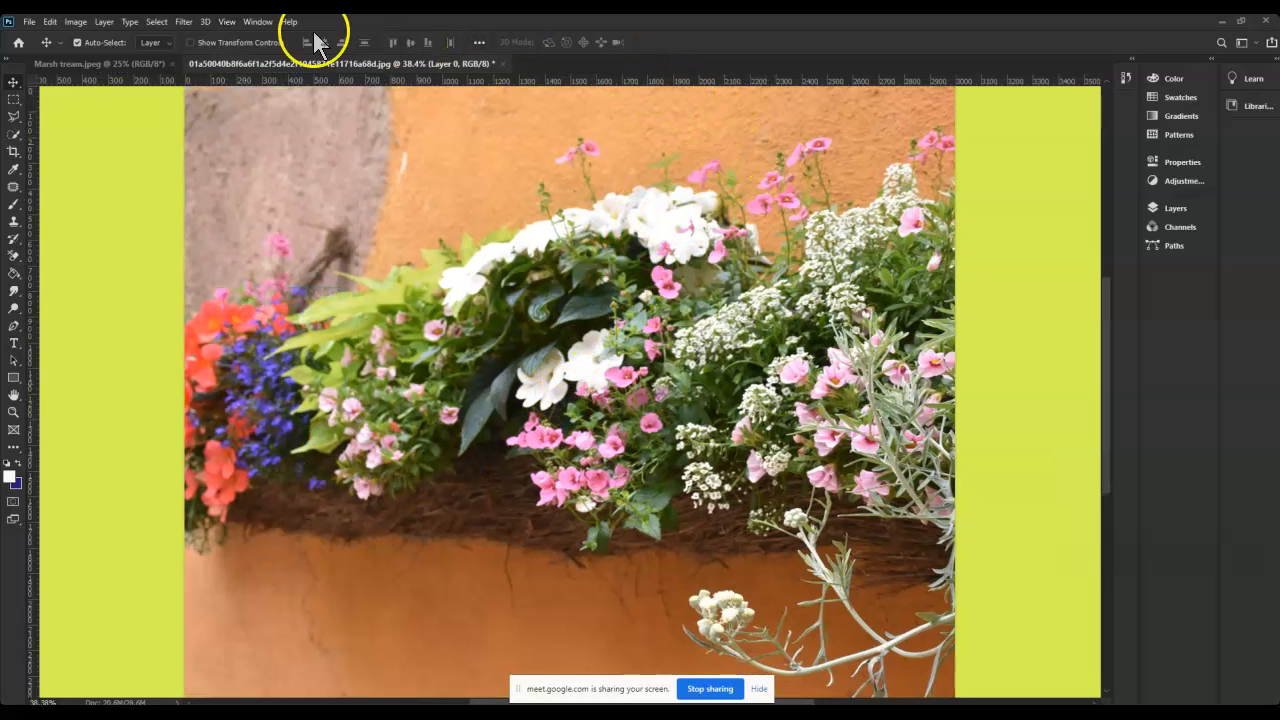
{"action": "right_click", "coordinate": [563, 82]}
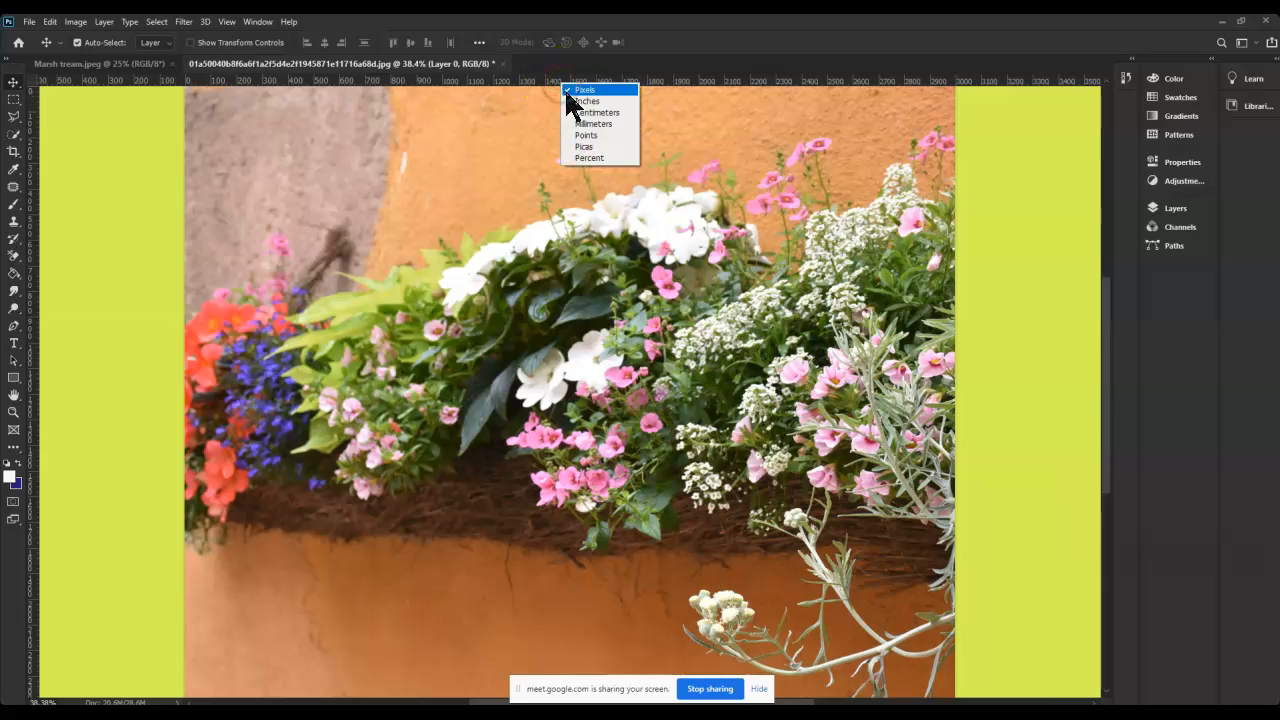
{"action": "left_click", "coordinate": [572, 101]}
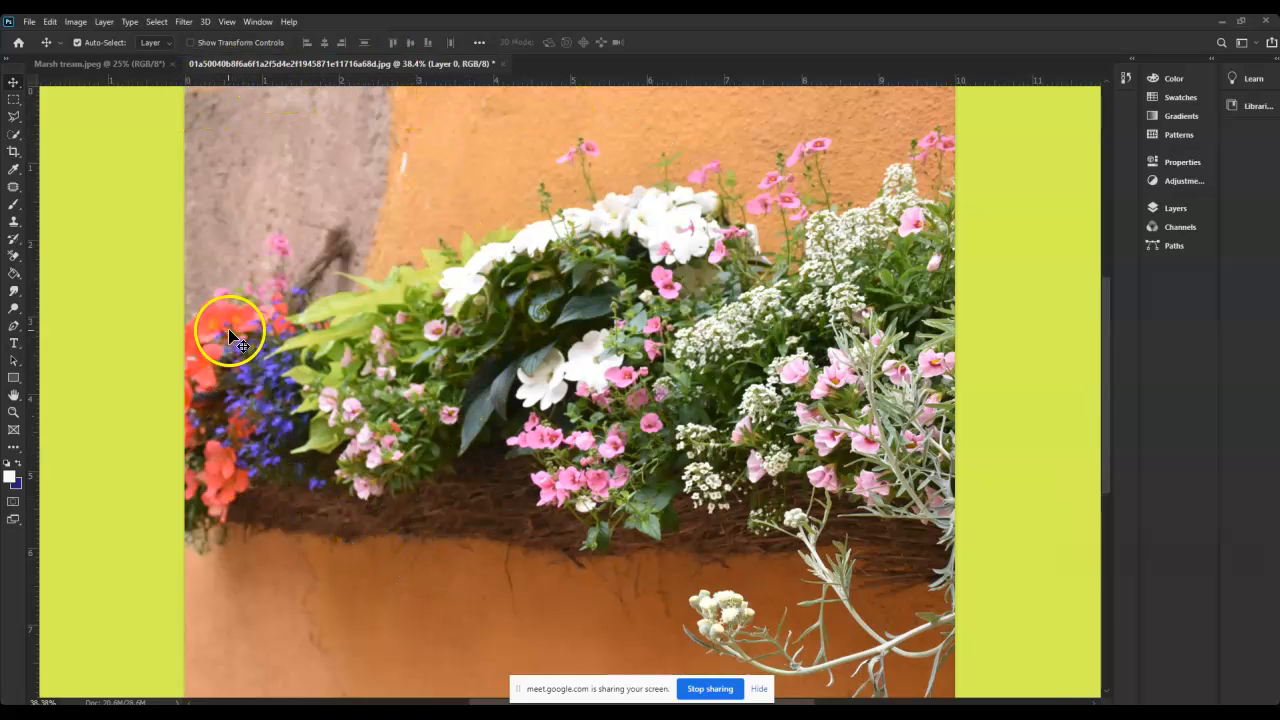
Step: Reposition the vertical guides so they sit at 2, 4 and 6 inches across the image
{"action": "scroll", "coordinate": [280, 378], "scroll_direction": "down", "scroll_amount": 2}
{"action": "scroll", "coordinate": [284, 386], "scroll_direction": "down", "scroll_amount": 2}
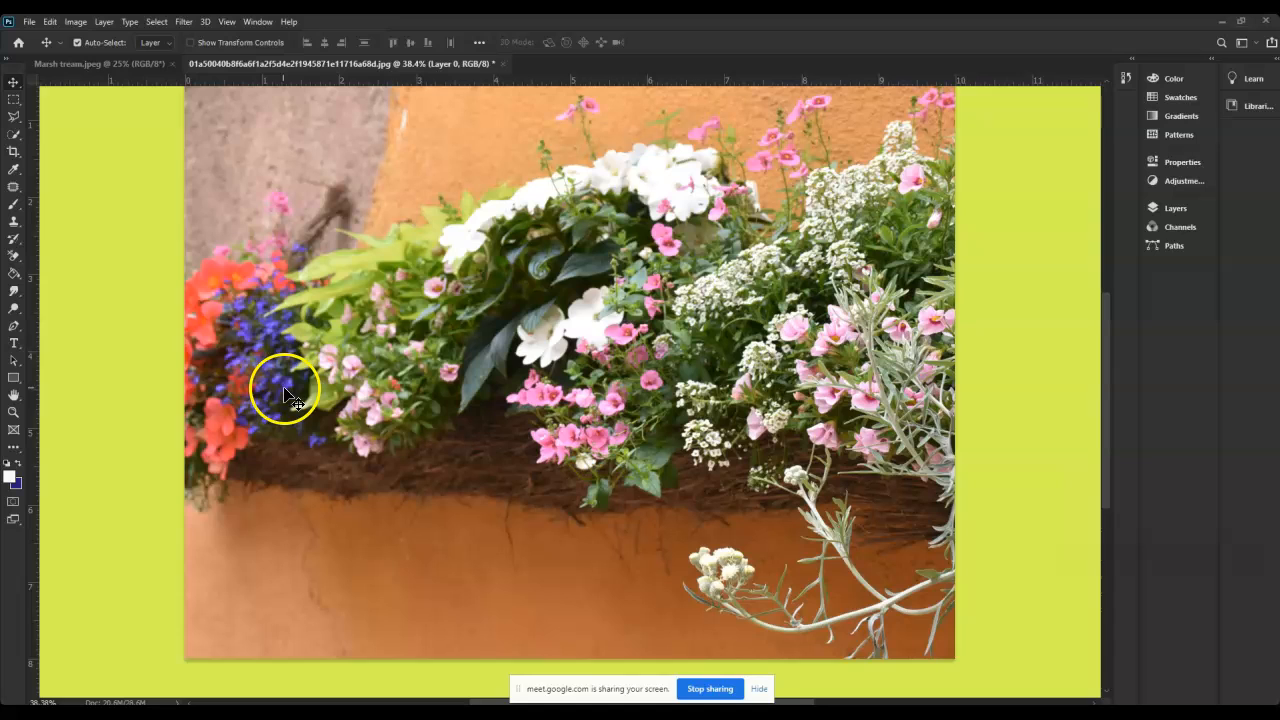
{"action": "scroll", "coordinate": [284, 393], "scroll_direction": "up", "scroll_amount": 1}
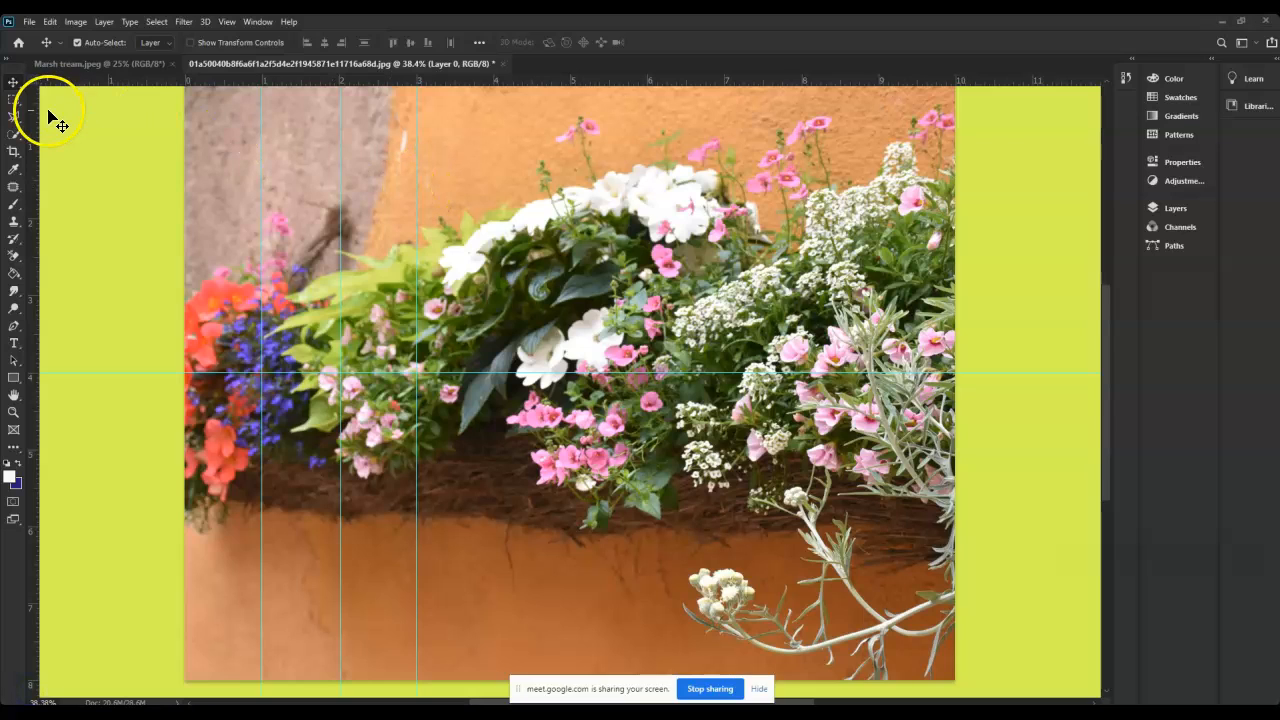
{"action": "left_click_drag", "start_coordinate": [415, 217], "coordinate": [616, 240]}
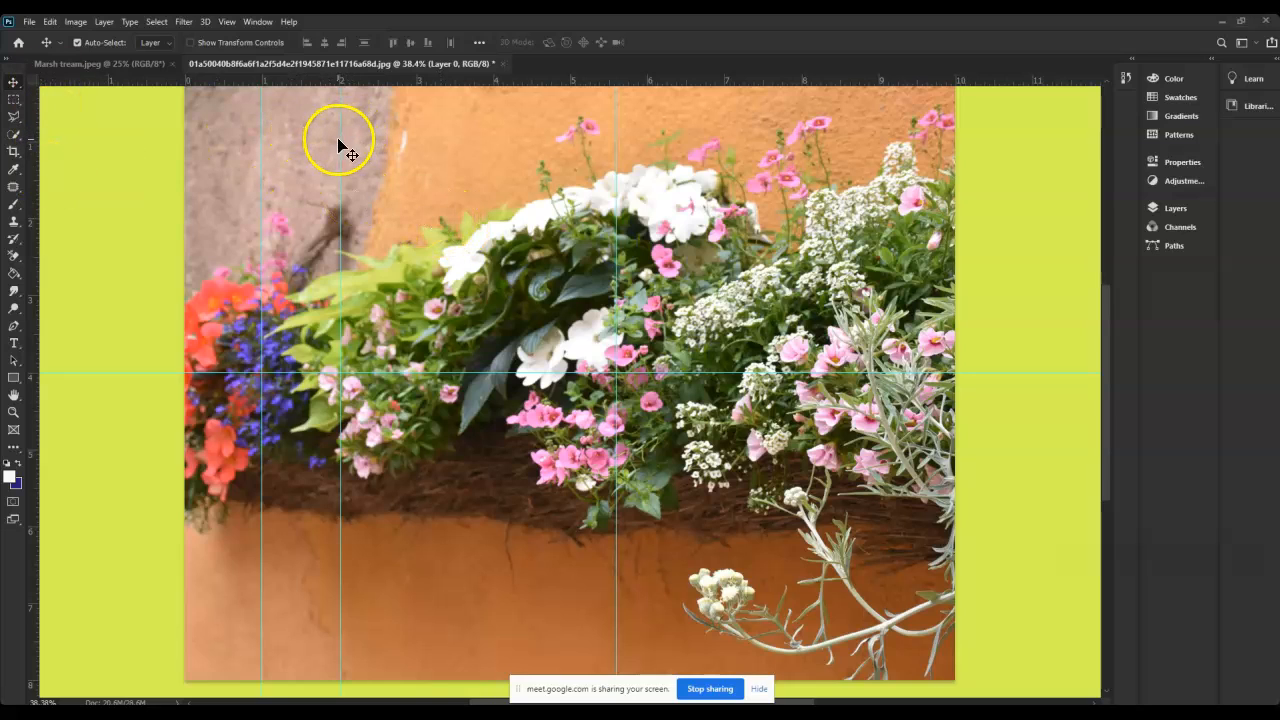
{"action": "left_click_drag", "start_coordinate": [340, 137], "coordinate": [431, 150]}
{"action": "left_click_drag", "start_coordinate": [260, 137], "coordinate": [341, 147]}
{"action": "left_click_drag", "start_coordinate": [429, 151], "coordinate": [494, 157]}
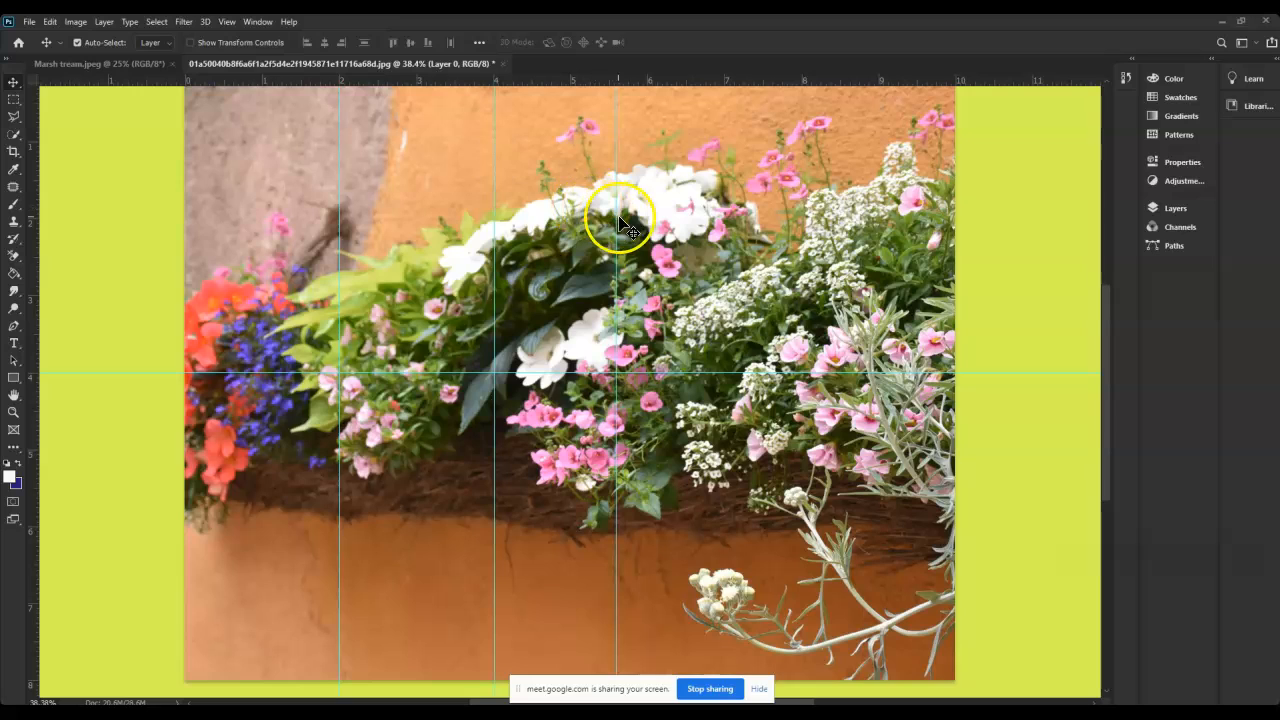
{"action": "left_click_drag", "start_coordinate": [617, 217], "coordinate": [649, 219]}
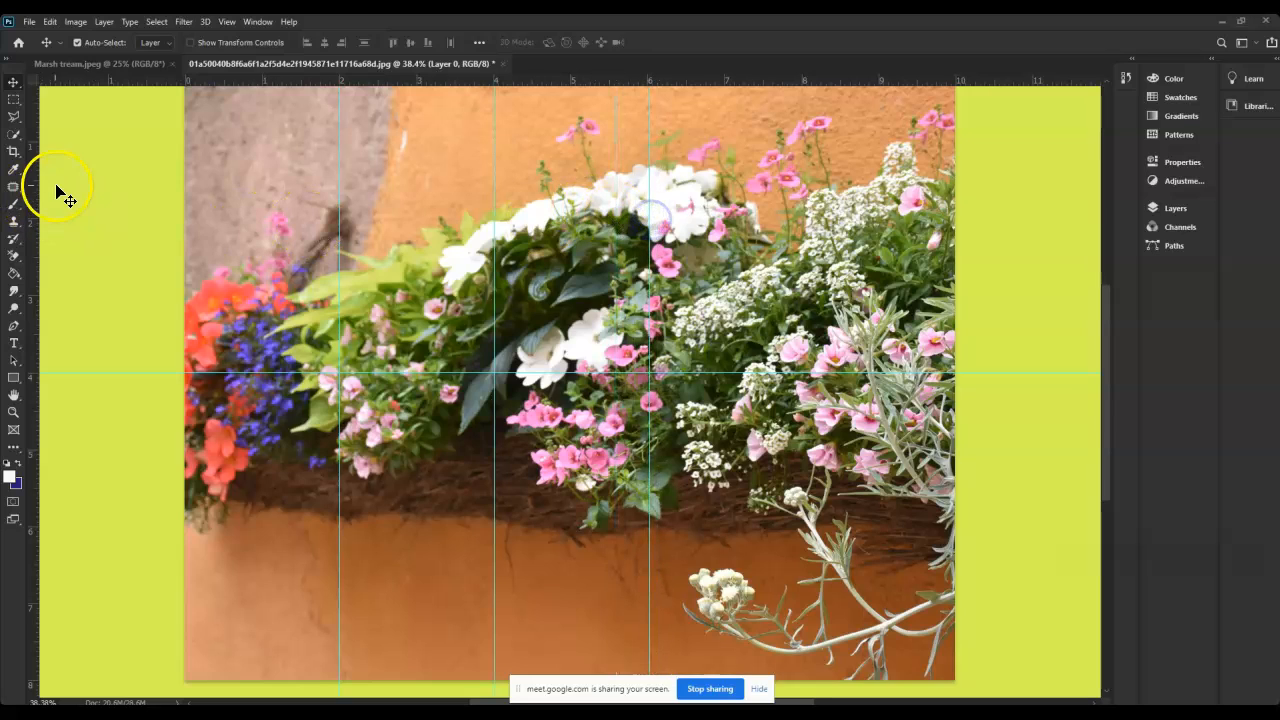
Step: Pull out a vertical guide at 8 inches and horizontal guides at about 6 and 2 inches from the rulers
{"action": "left_click_drag", "start_coordinate": [34, 212], "coordinate": [806, 256]}
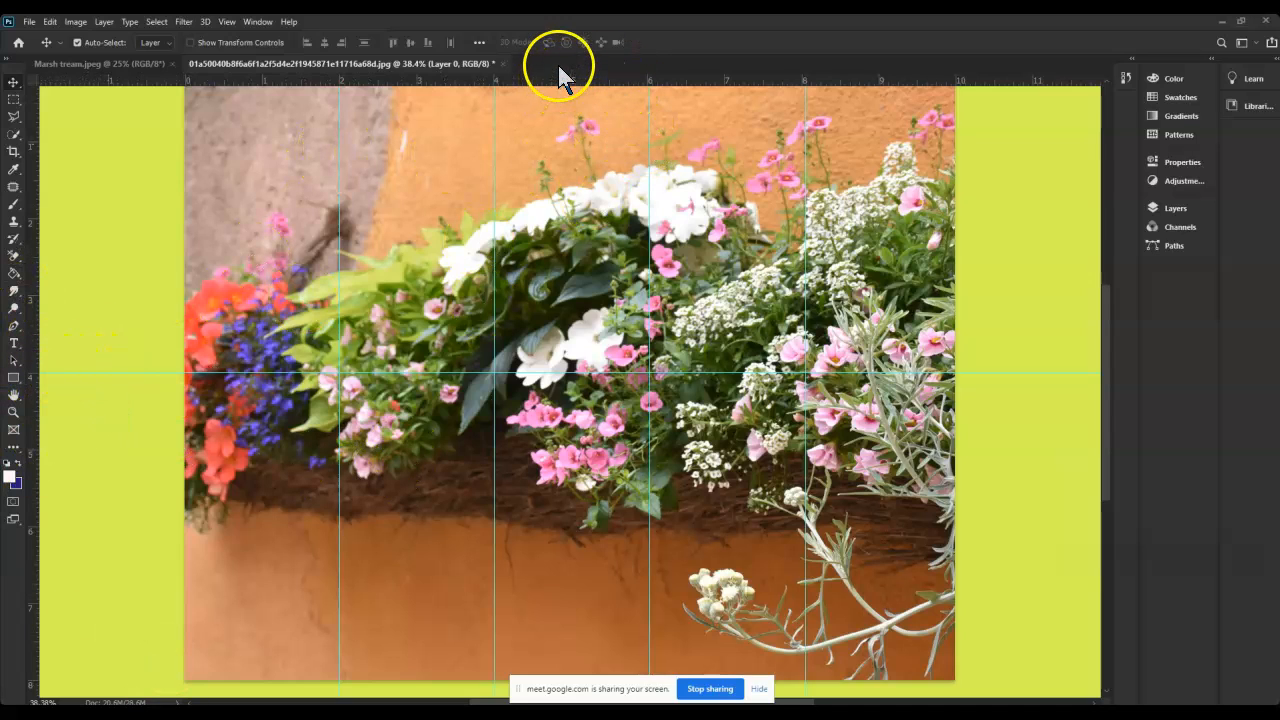
{"action": "left_click_drag", "start_coordinate": [544, 78], "coordinate": [535, 530]}
{"action": "left_click_drag", "start_coordinate": [609, 79], "coordinate": [605, 218]}
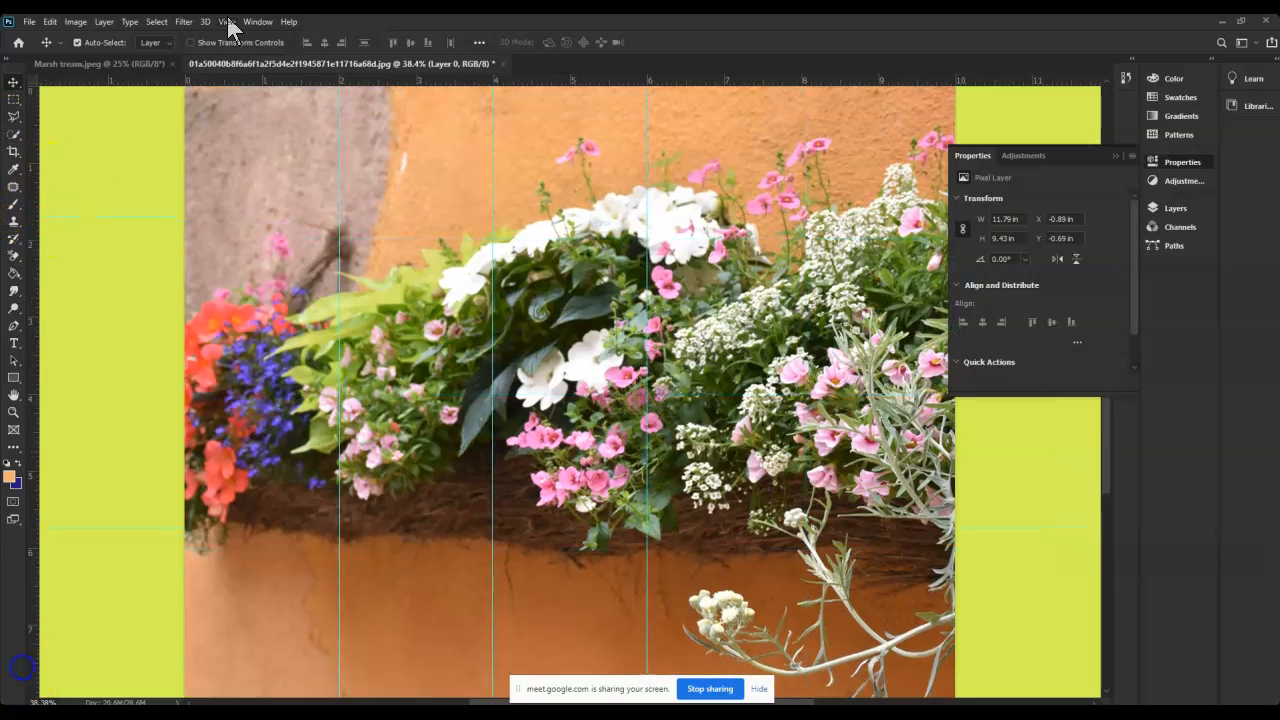
Step: Create a new vertical guide at an exact position of 8 inches
{"action": "left_click", "coordinate": [228, 24]}
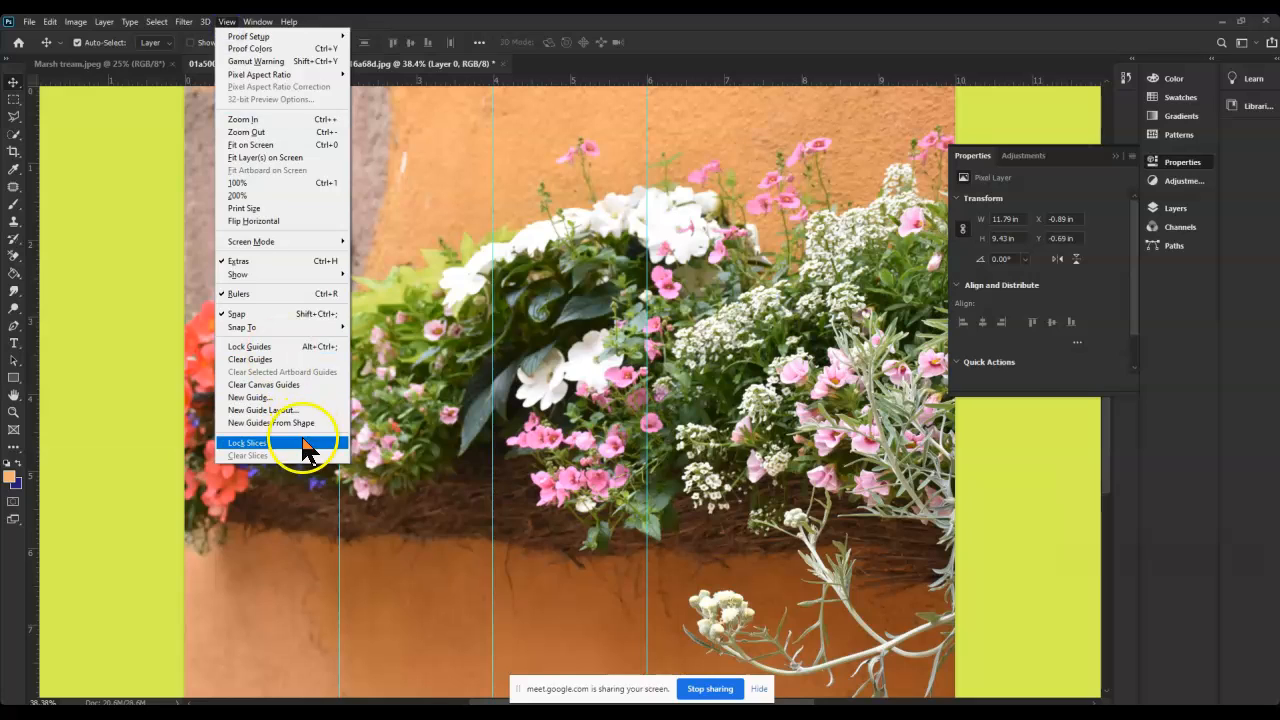
{"action": "left_click", "coordinate": [271, 397]}
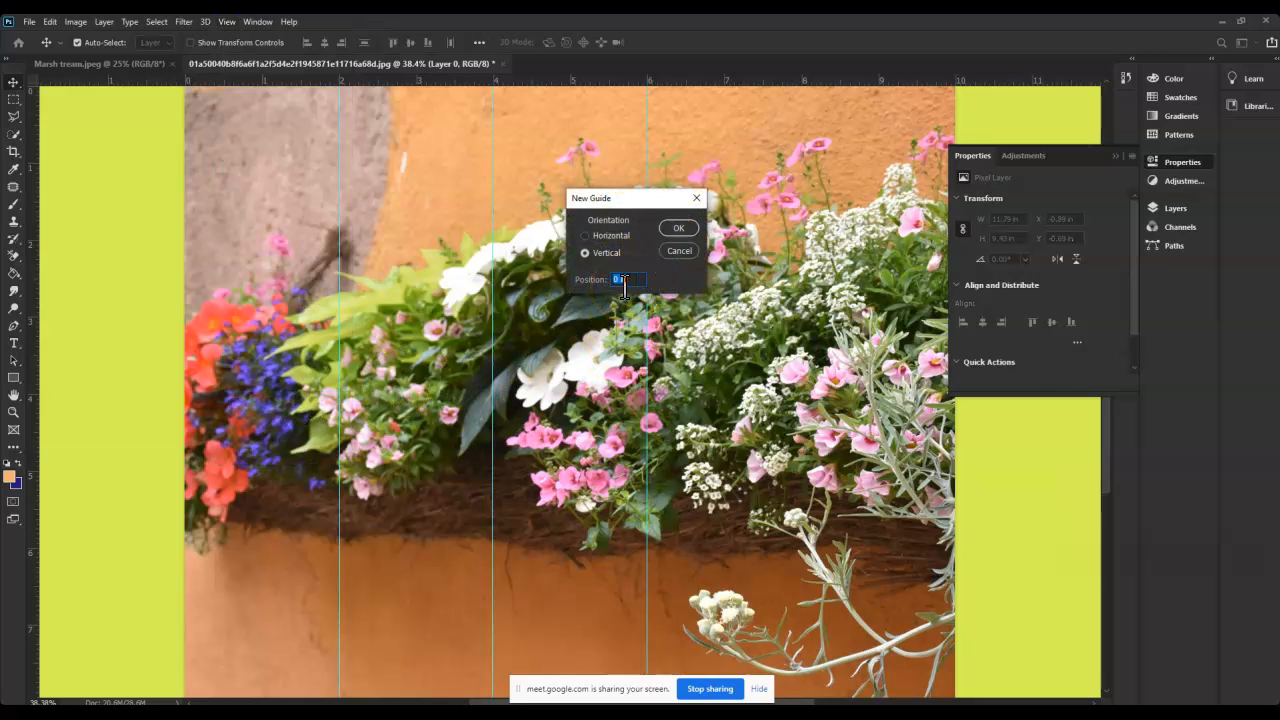
{"action": "type", "text": "8"}
{"action": "left_click", "coordinate": [678, 228]}
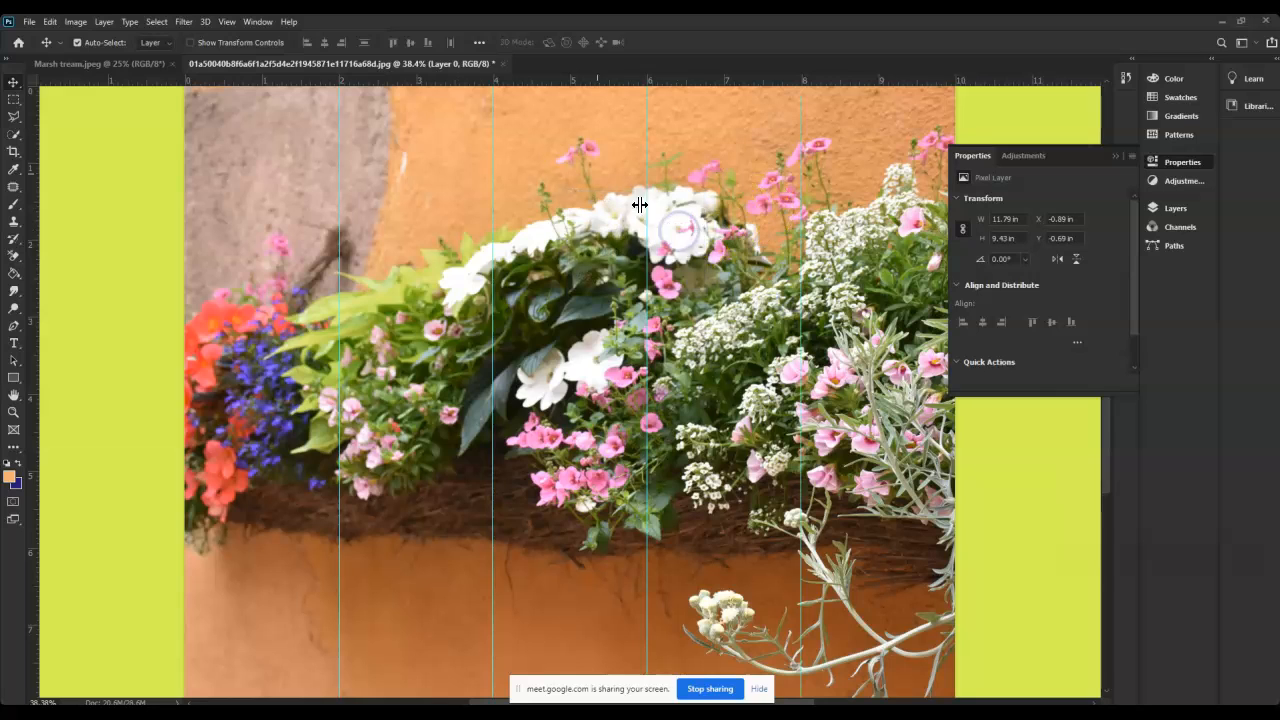
Step: Create a new horizontal guide at an exact position of 4 inches
{"action": "left_click", "coordinate": [227, 22]}
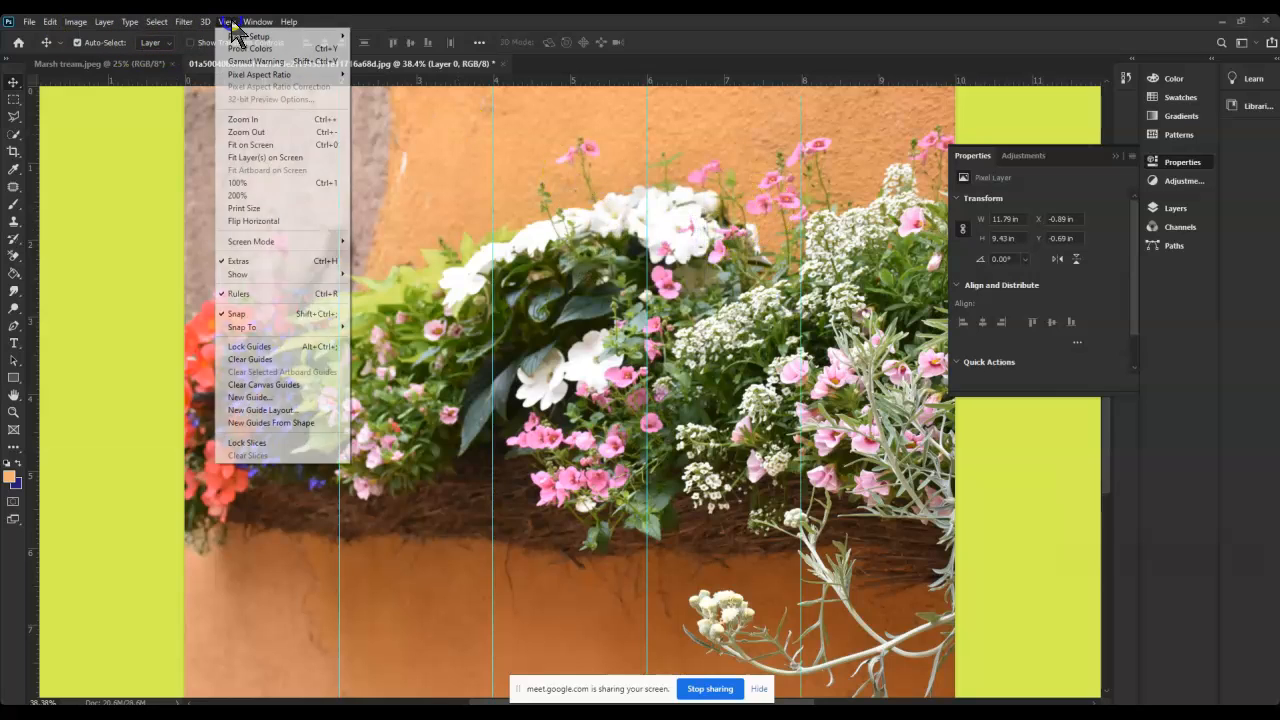
{"action": "left_click", "coordinate": [244, 399]}
{"action": "left_click", "coordinate": [585, 235]}
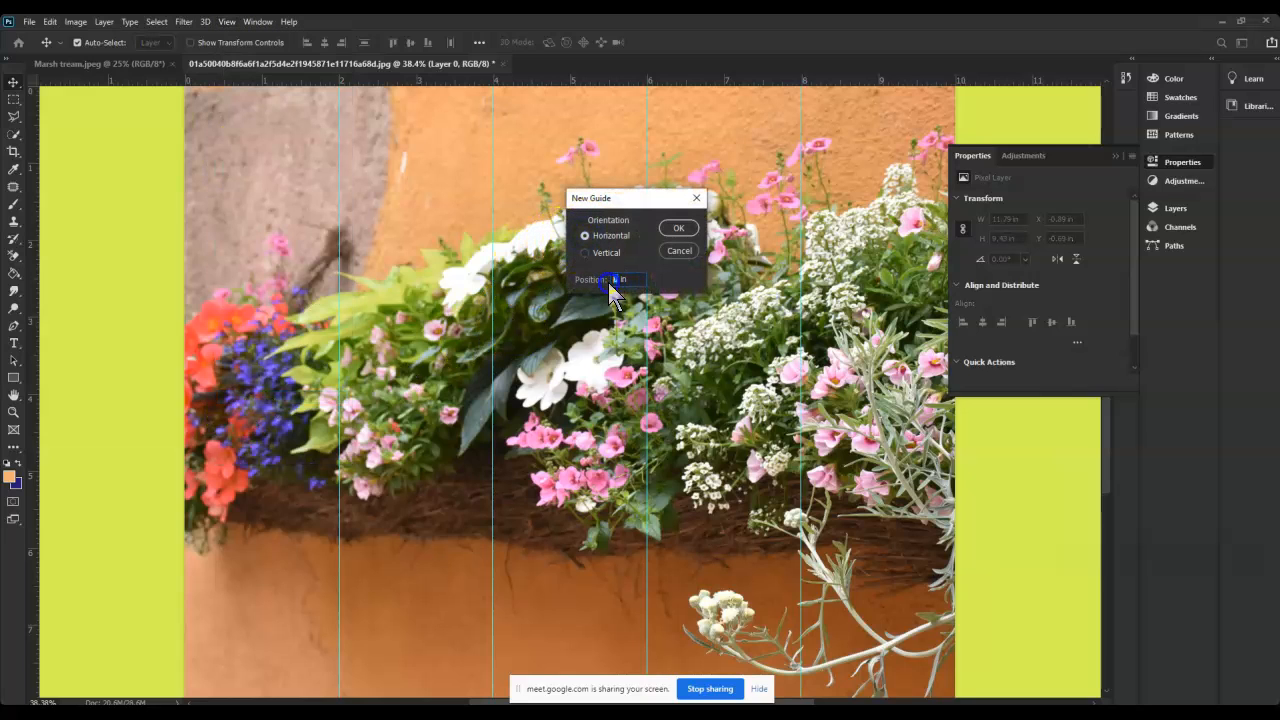
{"action": "type", "text": "4"}
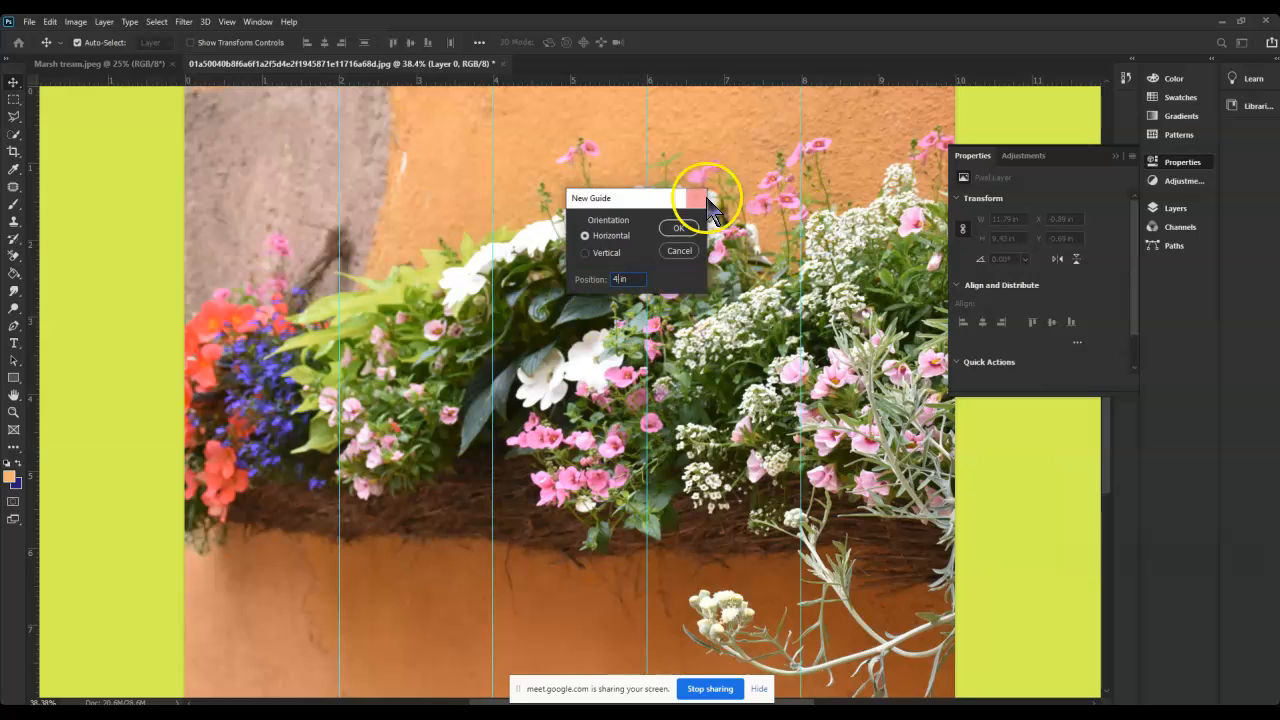
{"action": "left_click", "coordinate": [678, 230]}
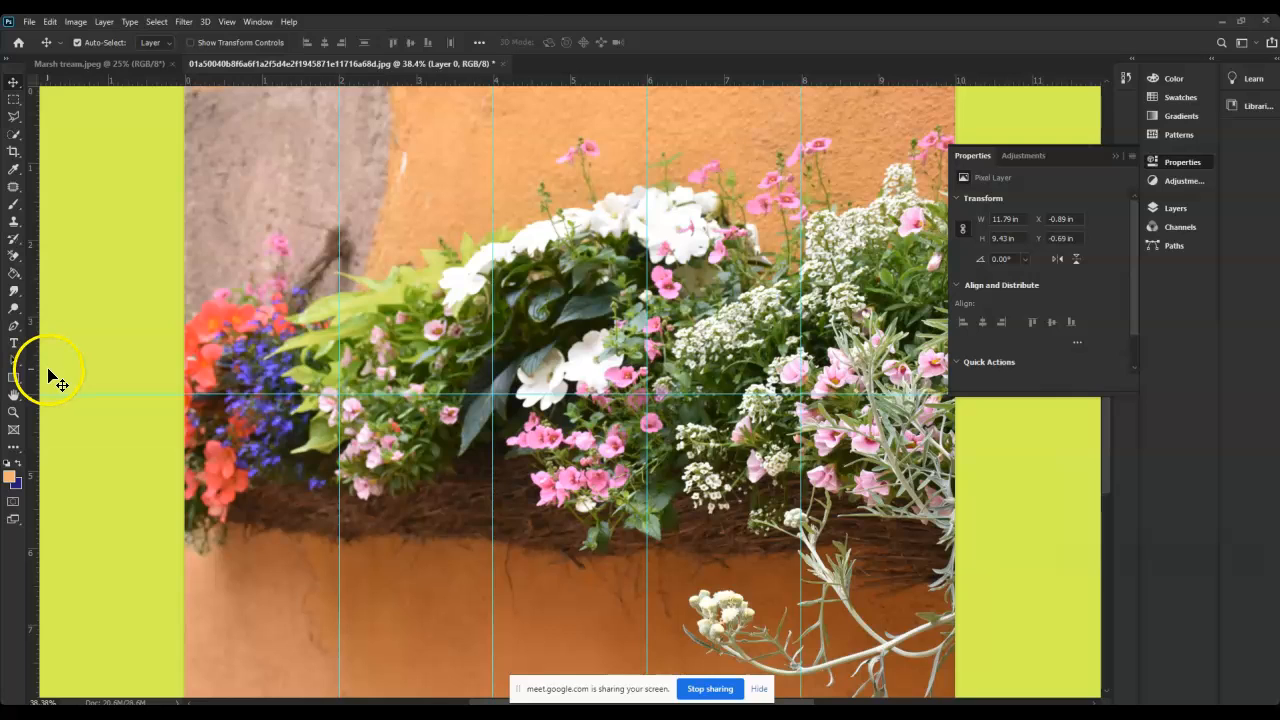
Step: Save the document under the name Flower Layer Mask Grid Paste Into Place.psd
{"action": "key", "text": "w"}
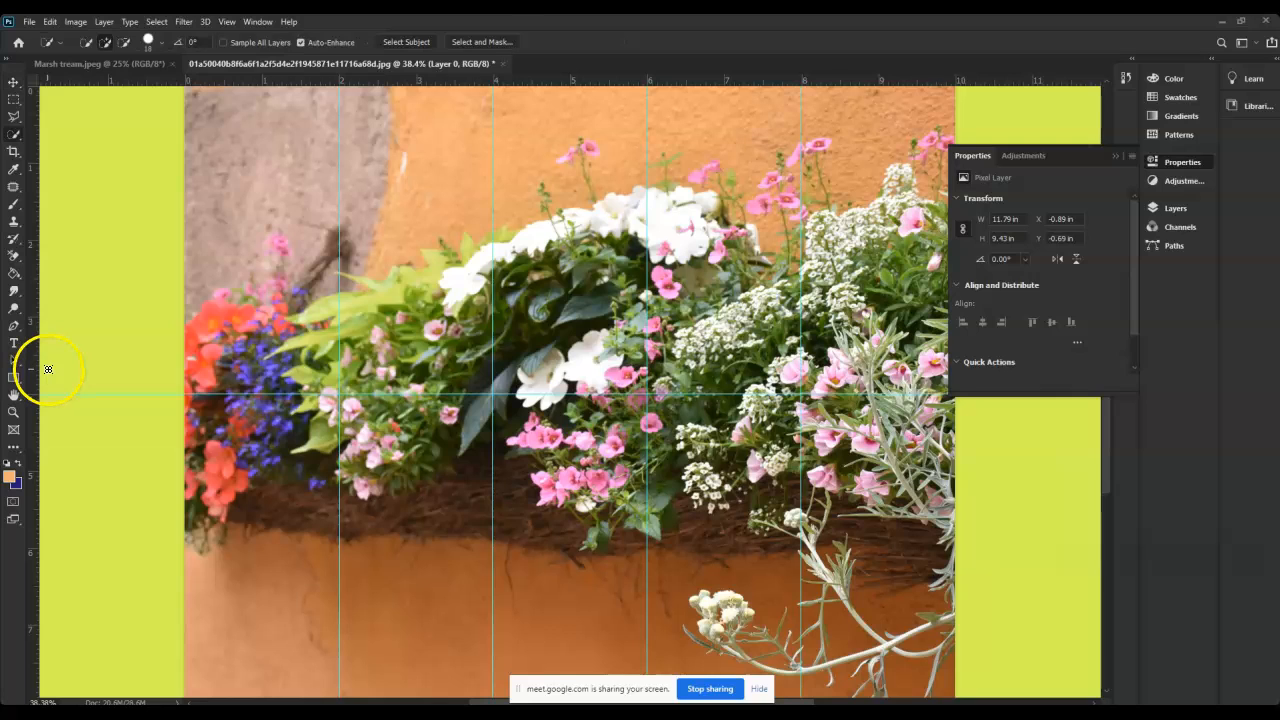
{"action": "left_click", "coordinate": [34, 22]}
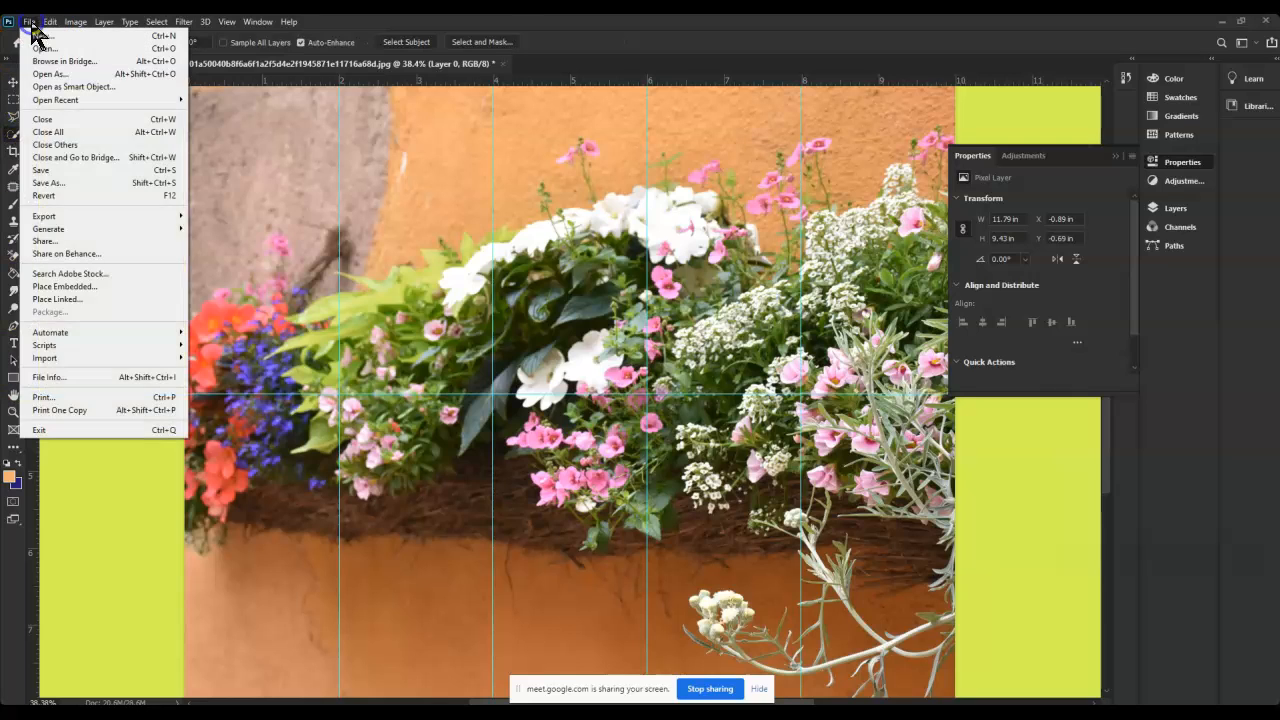
{"action": "left_click", "coordinate": [46, 184]}
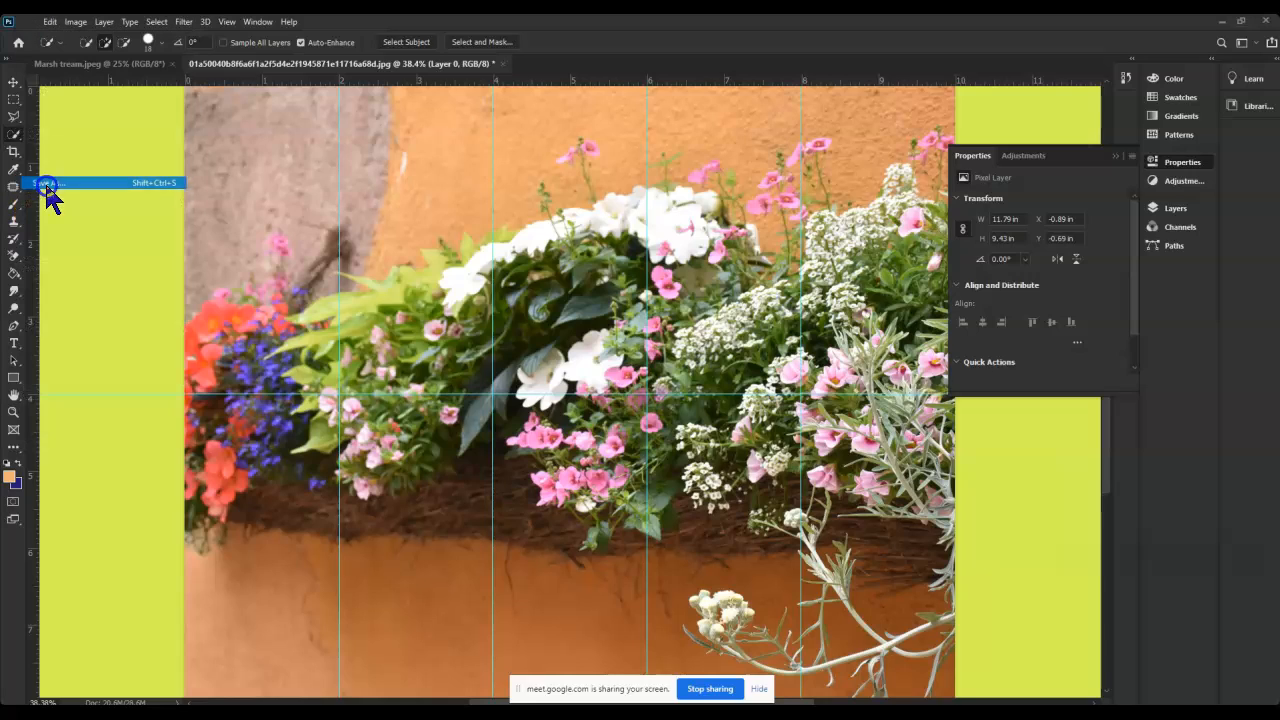
{"action": "left_click", "coordinate": [744, 518]}
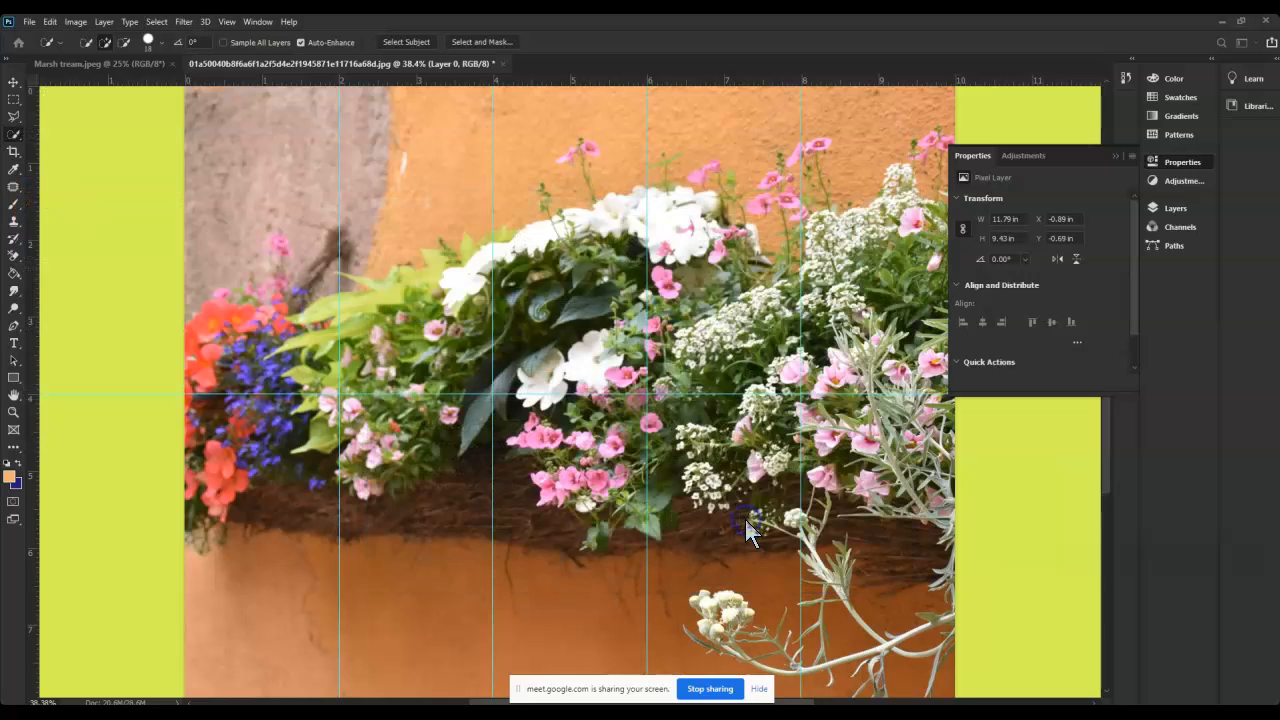
{"action": "key", "text": "Escape"}
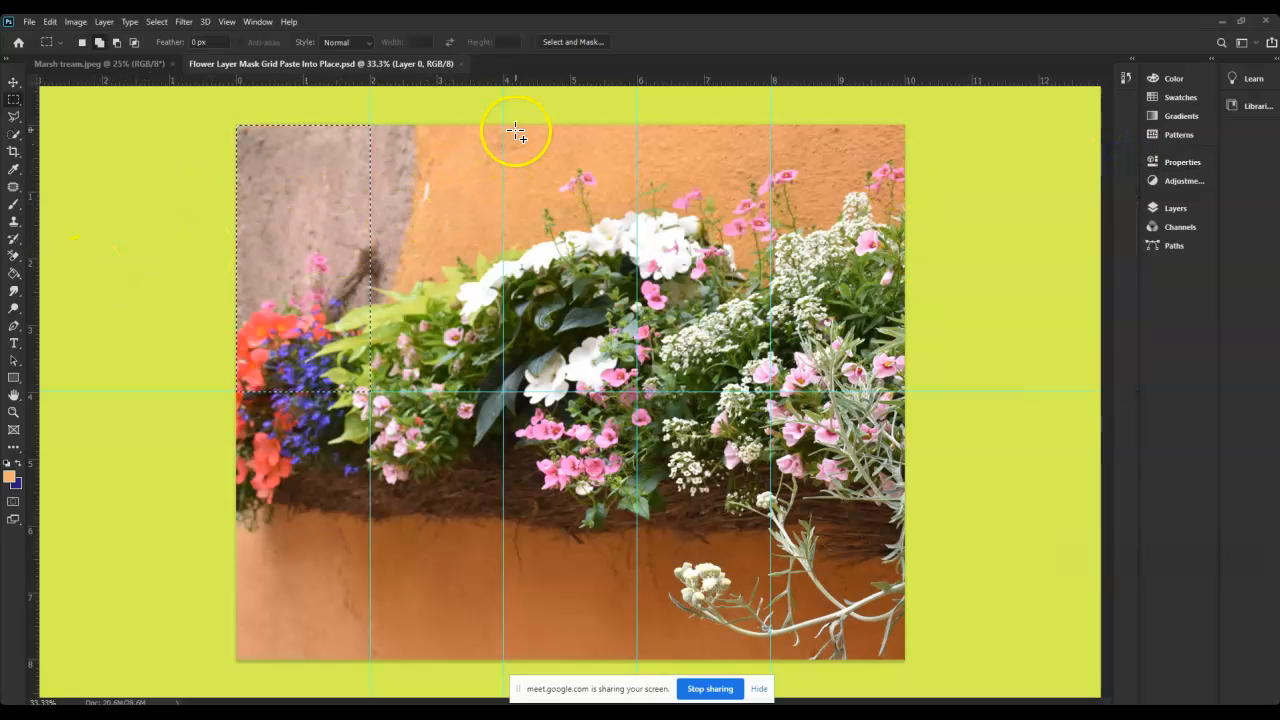
Step: Extend the rectangular selection into a checkerboard with the upper cells of columns three and five and the lower cells of columns four and two
{"action": "left_click_drag", "start_coordinate": [505, 126], "coordinate": [638, 397]}
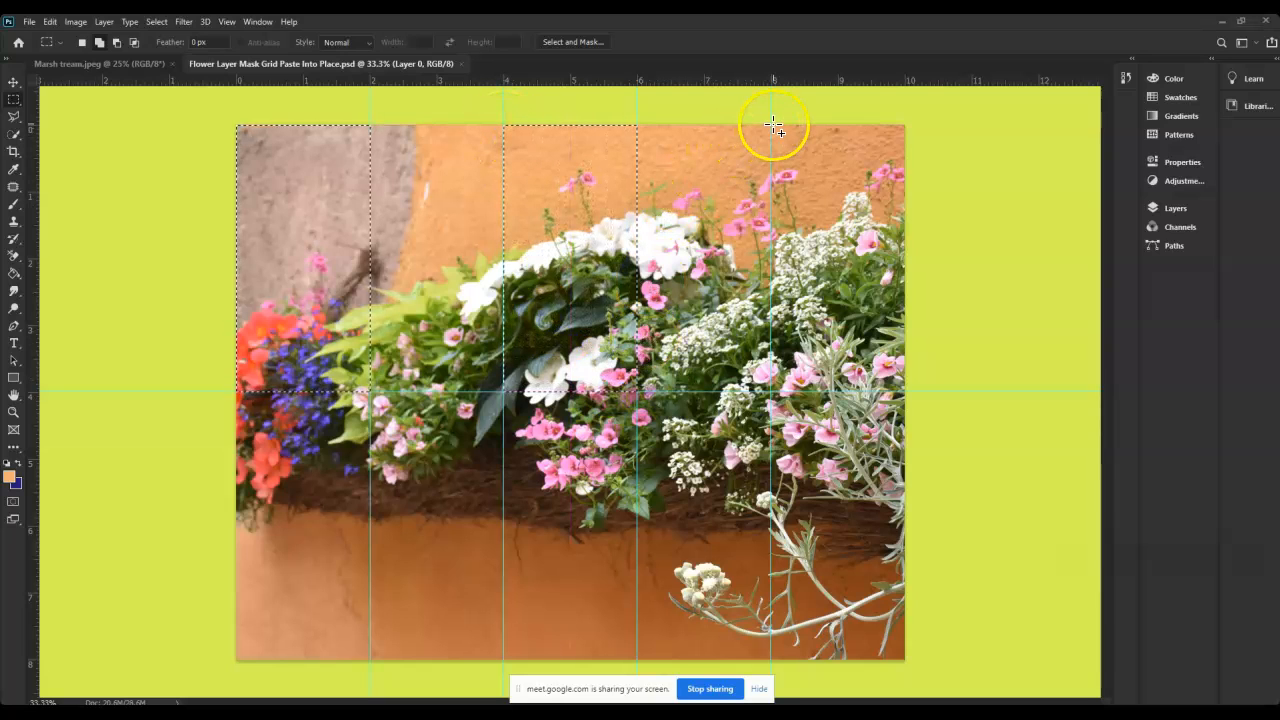
{"action": "left_click_drag", "start_coordinate": [770, 128], "coordinate": [904, 394]}
{"action": "left_click_drag", "start_coordinate": [622, 393], "coordinate": [771, 660]}
{"action": "left_click_drag", "start_coordinate": [376, 394], "coordinate": [501, 660]}
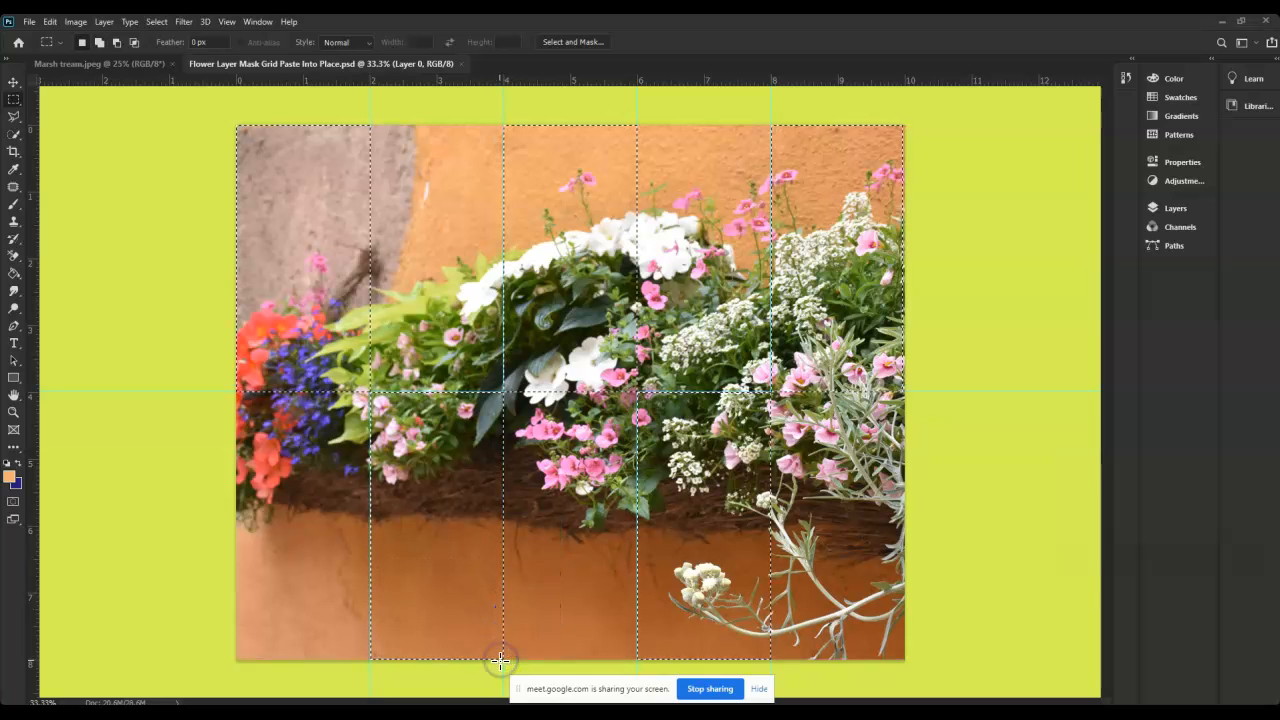
Step: Copy the checkerboard selection and use Paste Into to place it on a new masked layer
{"action": "left_click", "coordinate": [54, 23]}
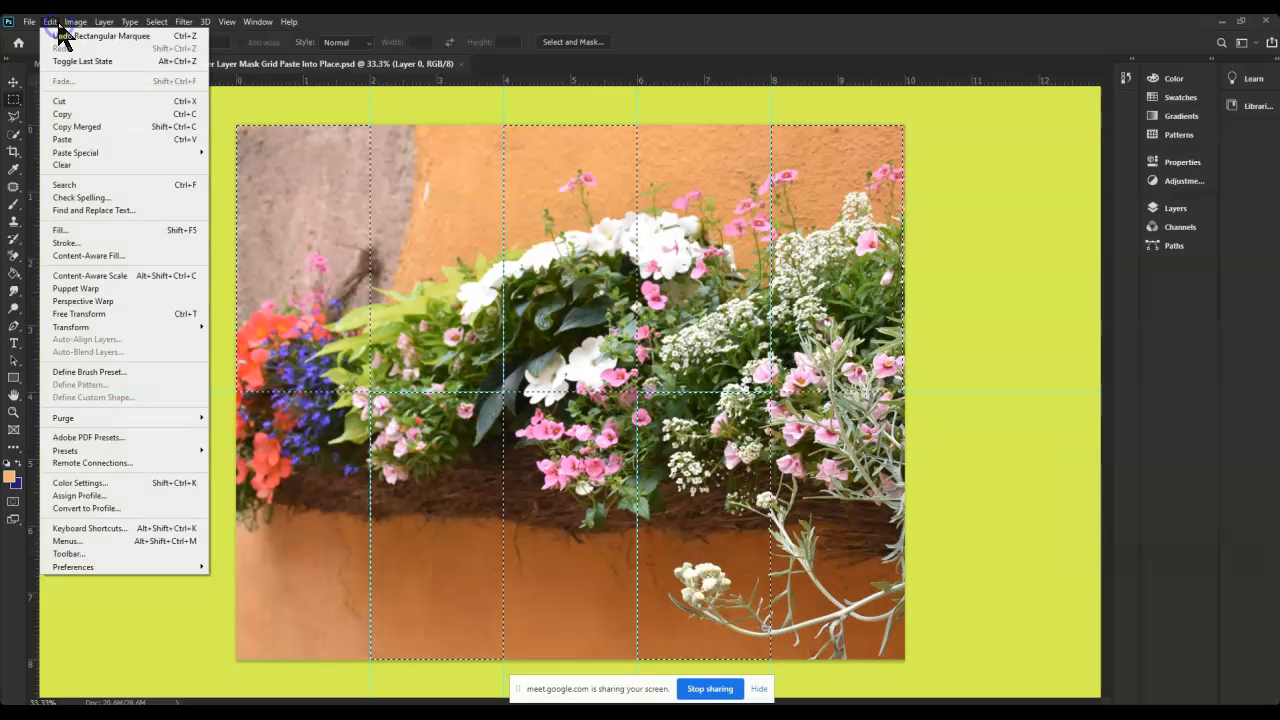
{"action": "left_click", "coordinate": [60, 114]}
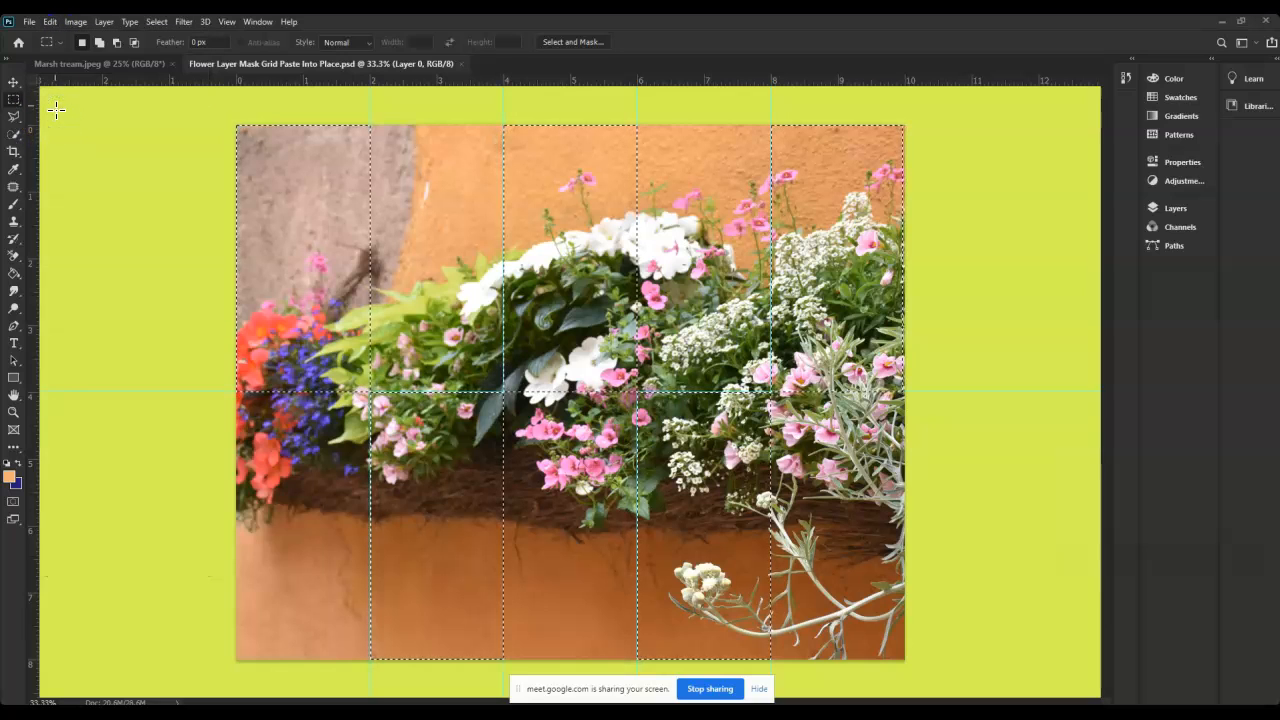
{"action": "left_click", "coordinate": [50, 23]}
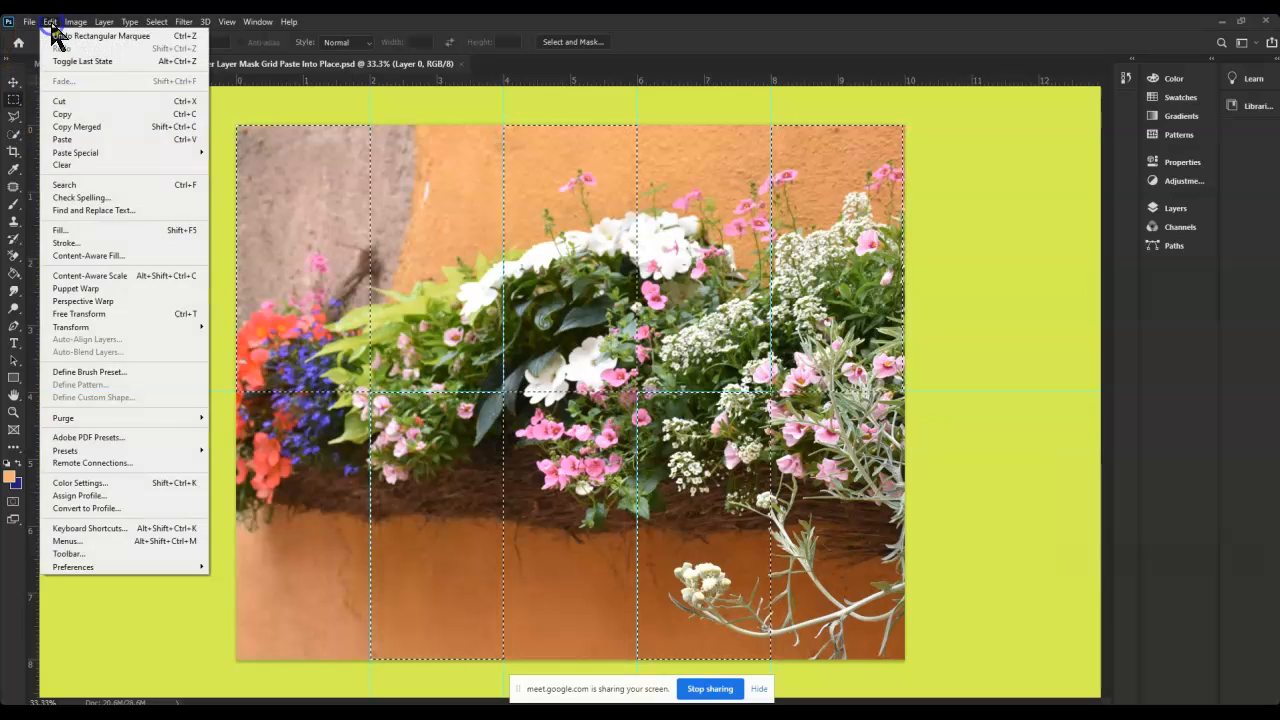
{"action": "left_click", "coordinate": [60, 154]}
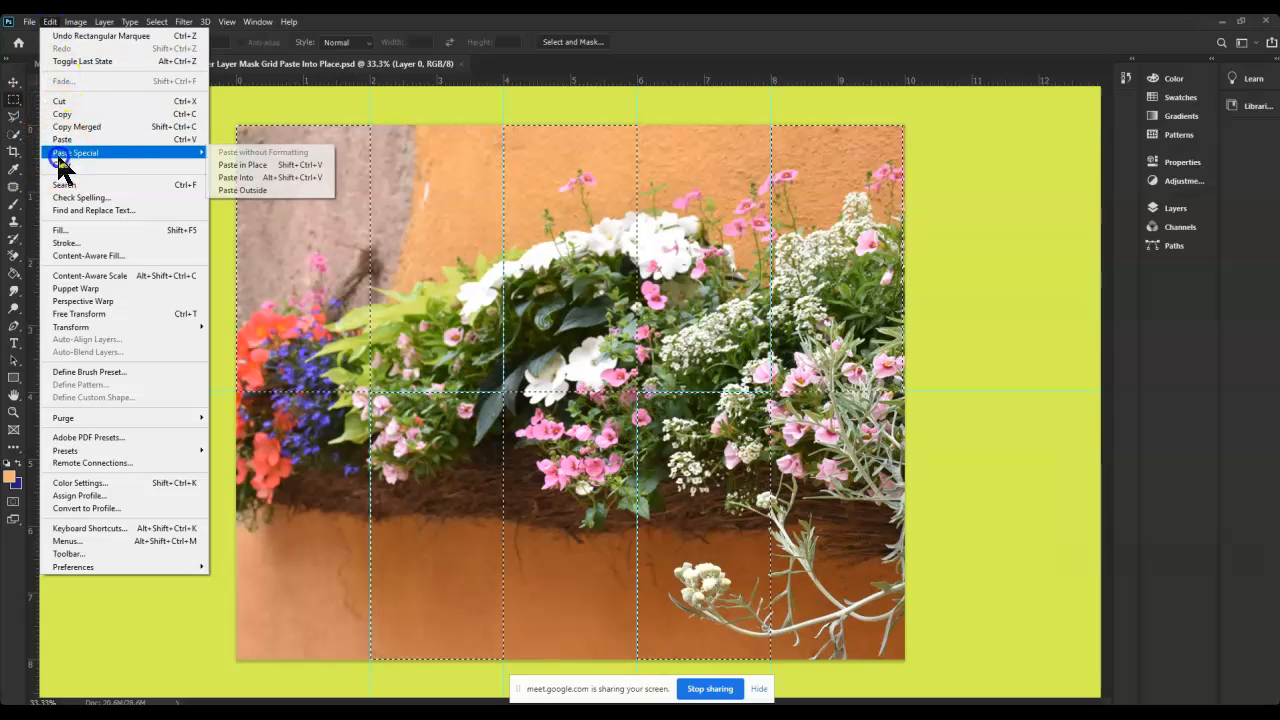
{"action": "left_click", "coordinate": [237, 178]}
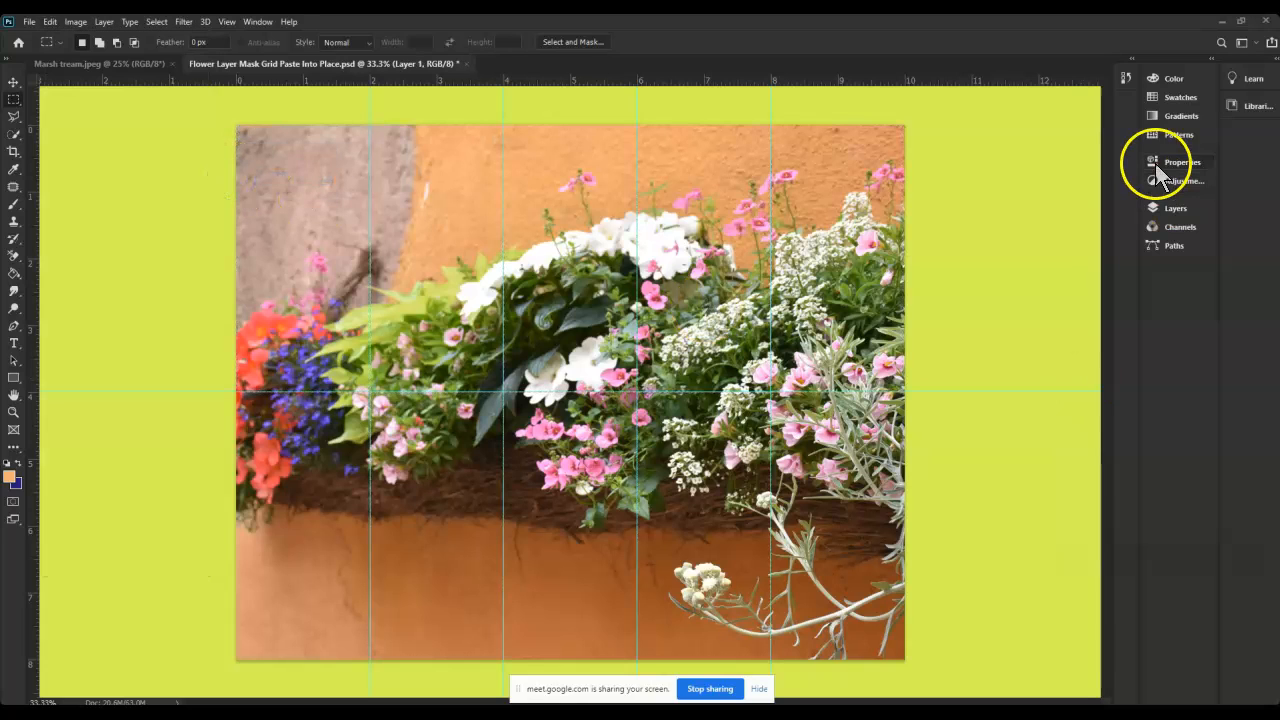
Step: Target the image thumbnail of the masked Layer 1 and try the Lighten and Vivid Light blend modes on it
{"action": "left_click", "coordinate": [1178, 208]}
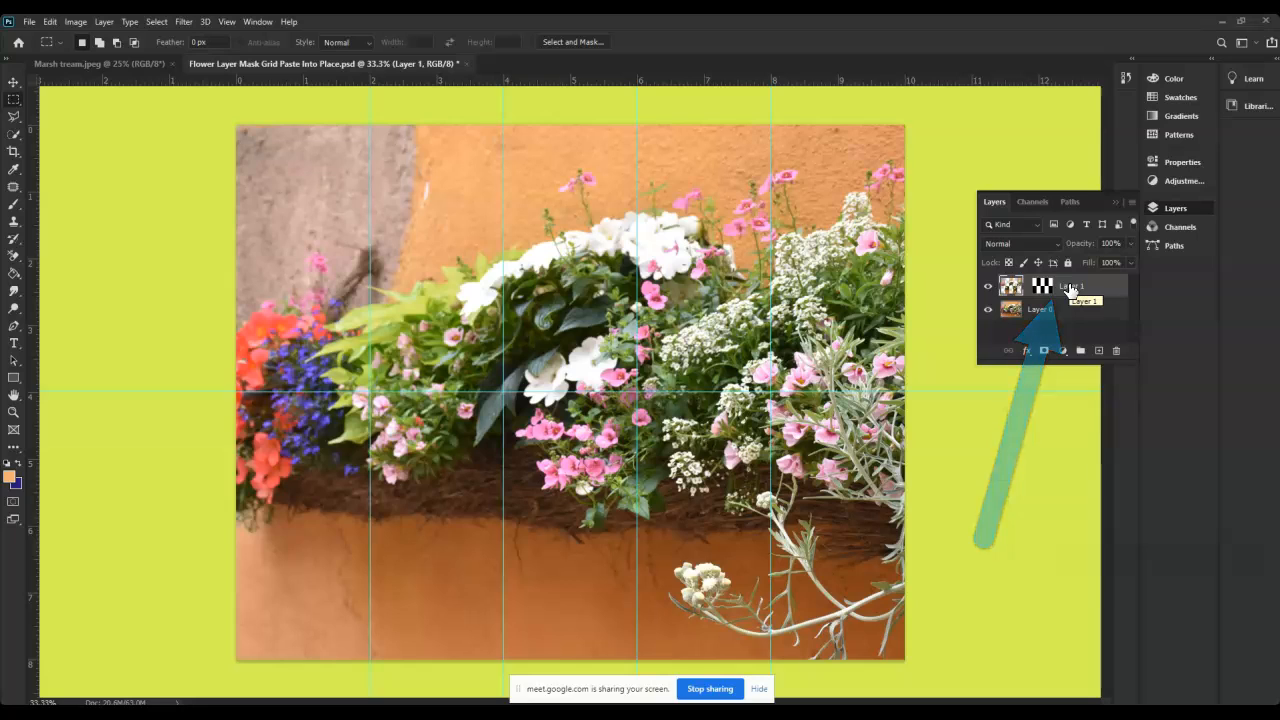
{"action": "left_click", "coordinate": [1005, 288]}
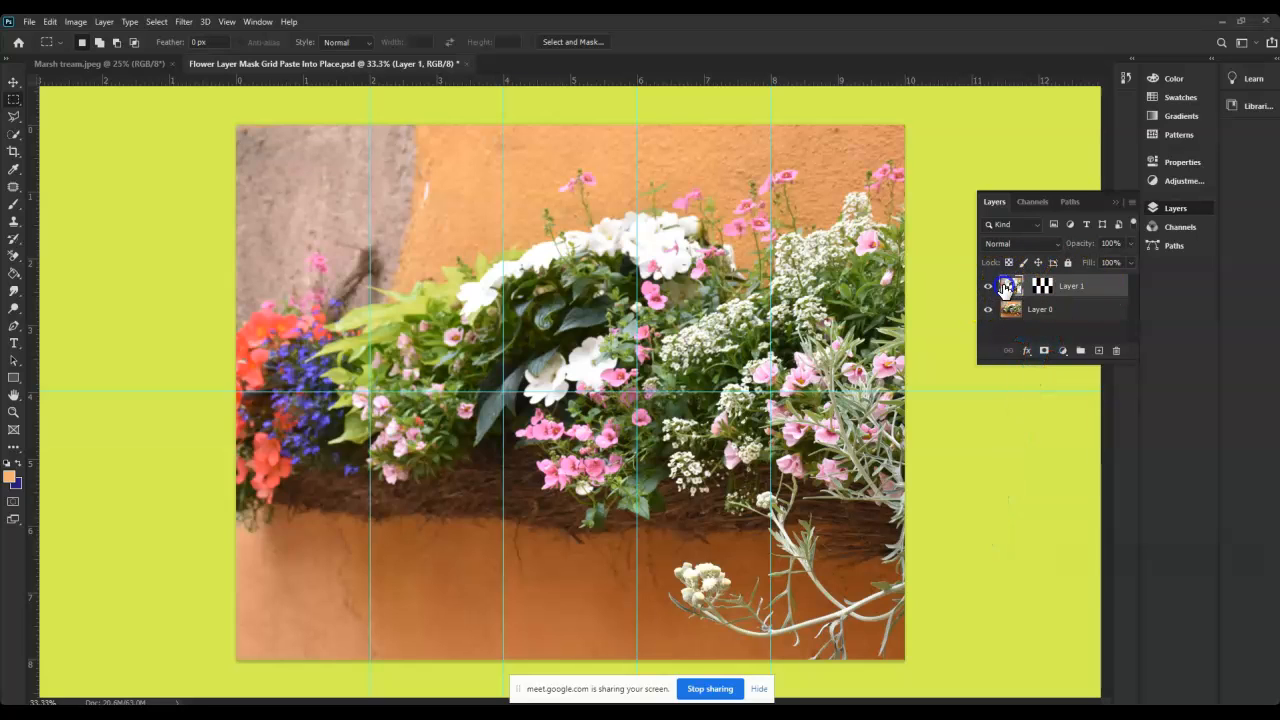
{"action": "left_click", "coordinate": [1058, 245]}
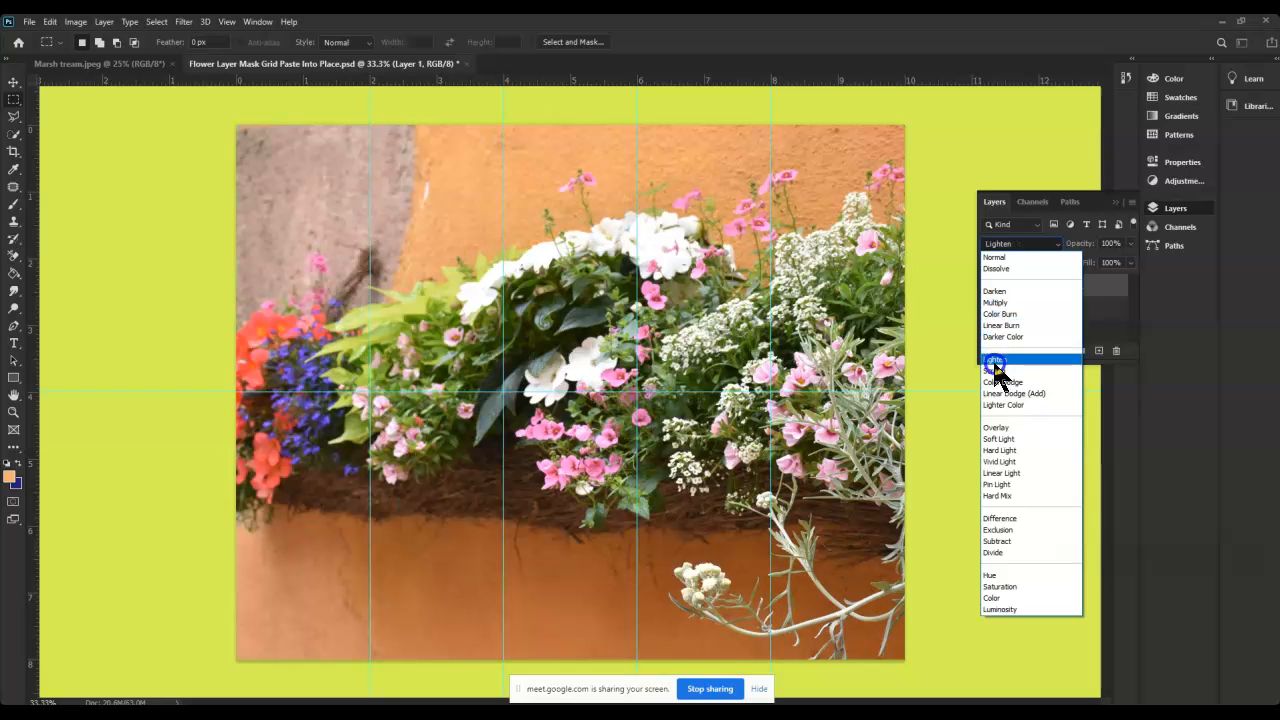
{"action": "left_click", "coordinate": [997, 461]}
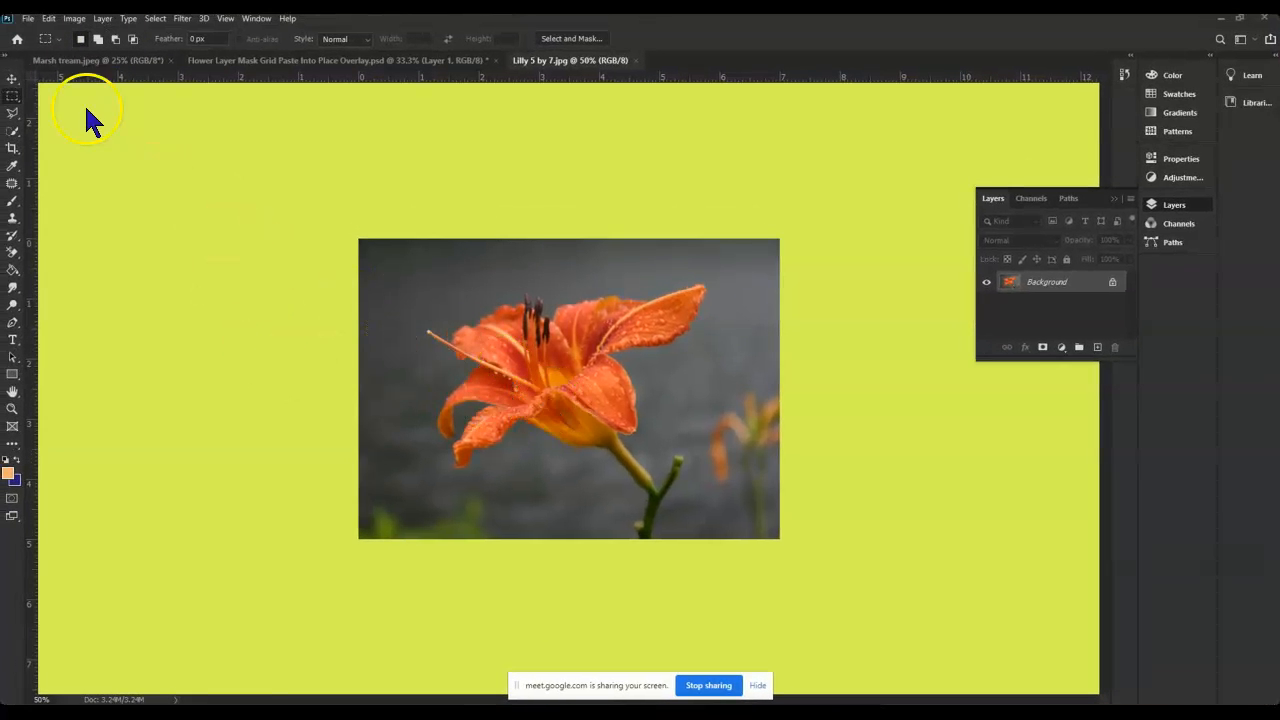
Step: Check the lily photo's dimensions in Image Size and lay out vertical and horizontal guides at one-inch intervals across it
{"action": "left_click", "coordinate": [74, 19]}
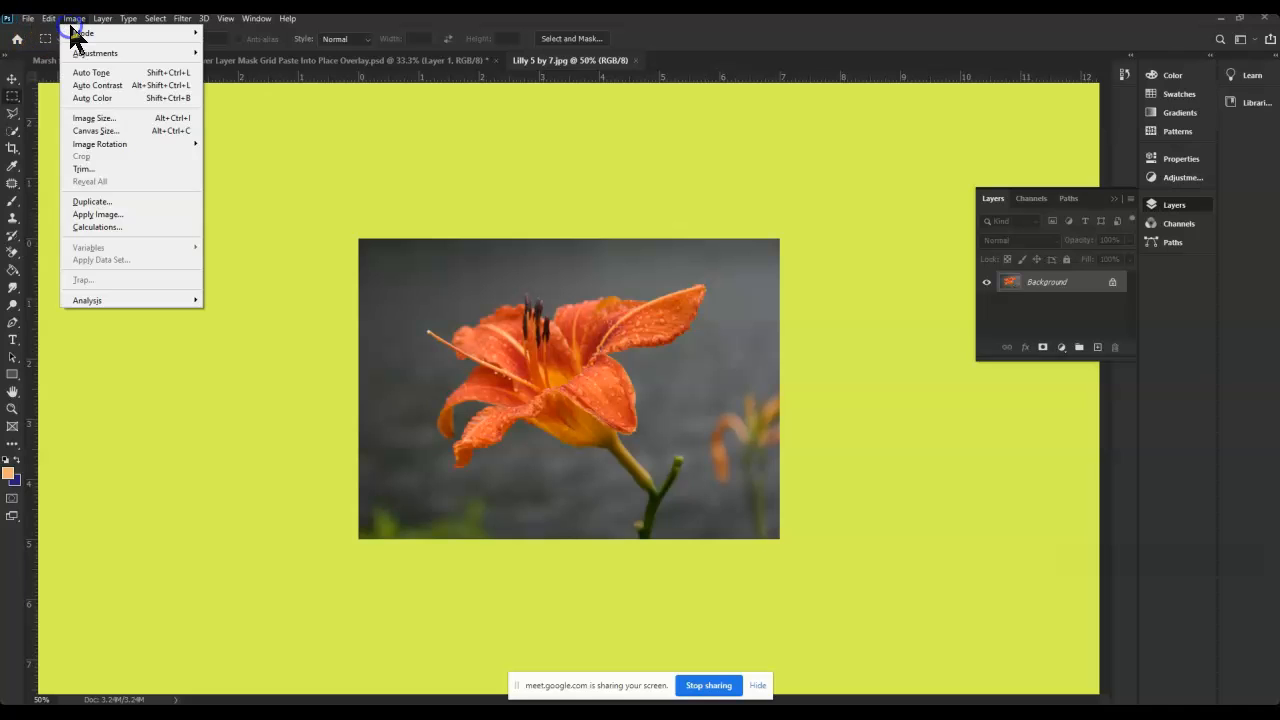
{"action": "left_click", "coordinate": [95, 118]}
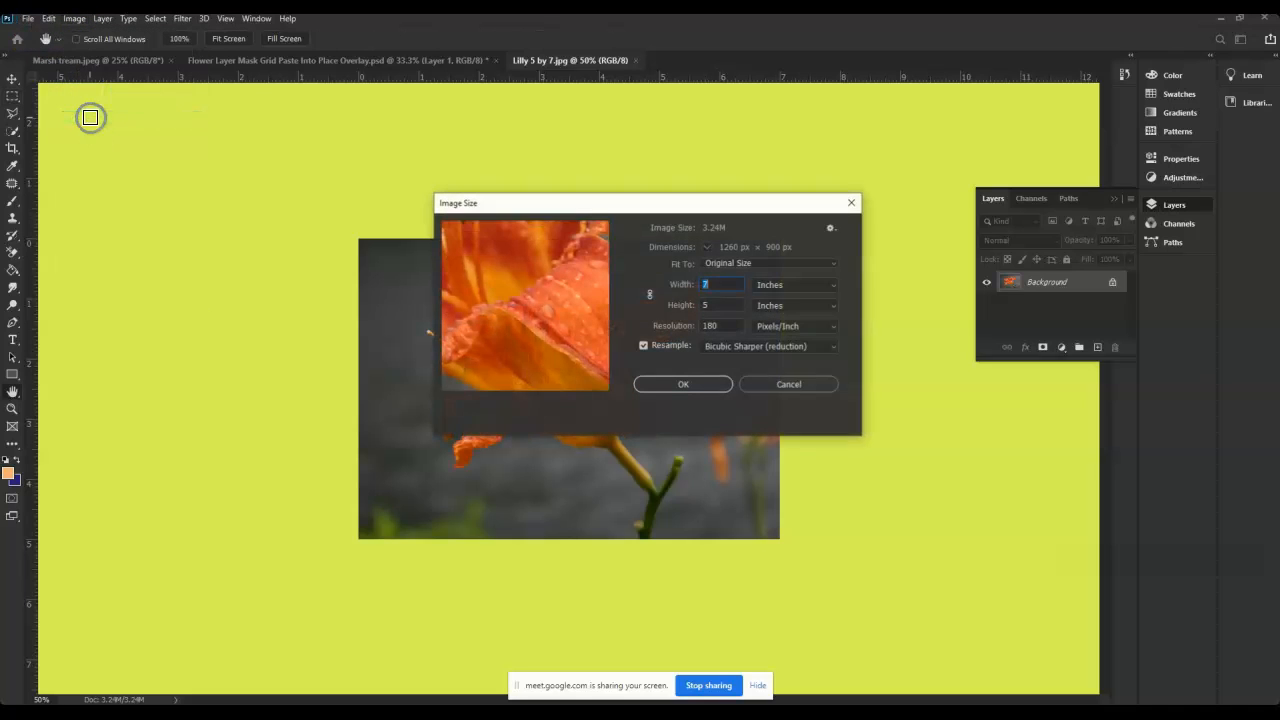
{"action": "left_click_drag", "start_coordinate": [600, 206], "coordinate": [945, 109]}
{"action": "left_click", "coordinate": [1196, 108]}
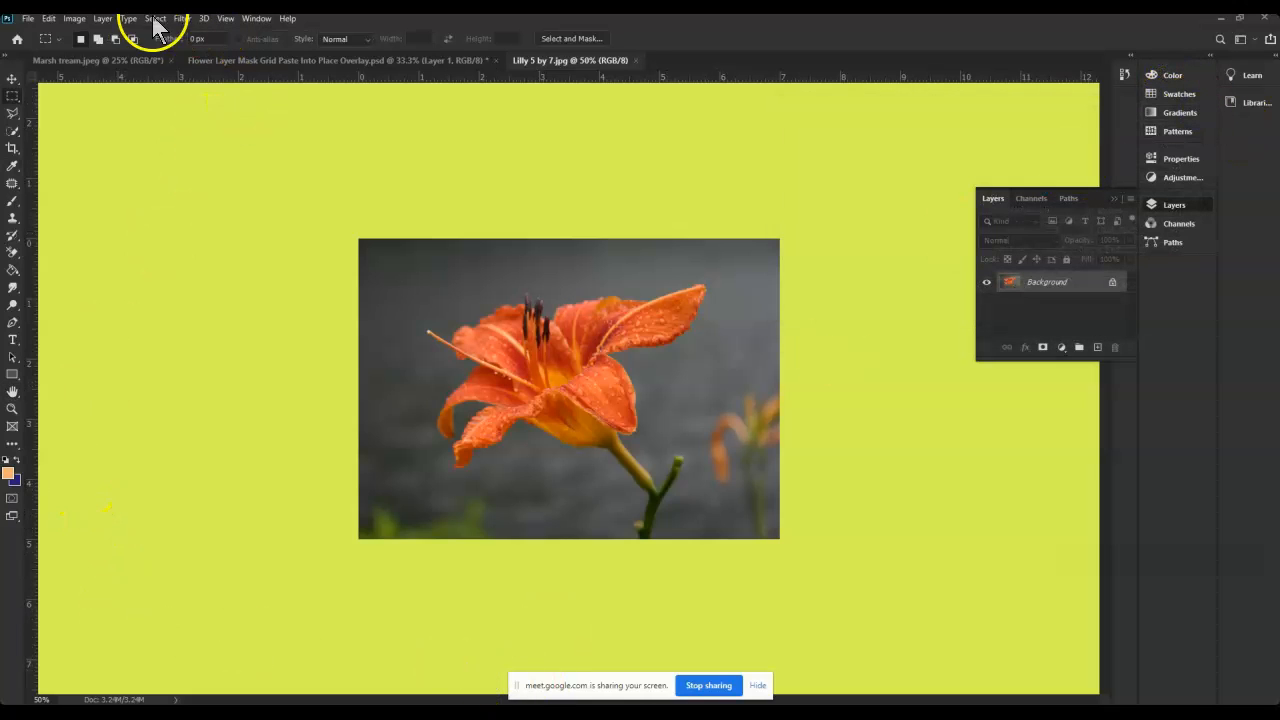
{"action": "left_click", "coordinate": [224, 19]}
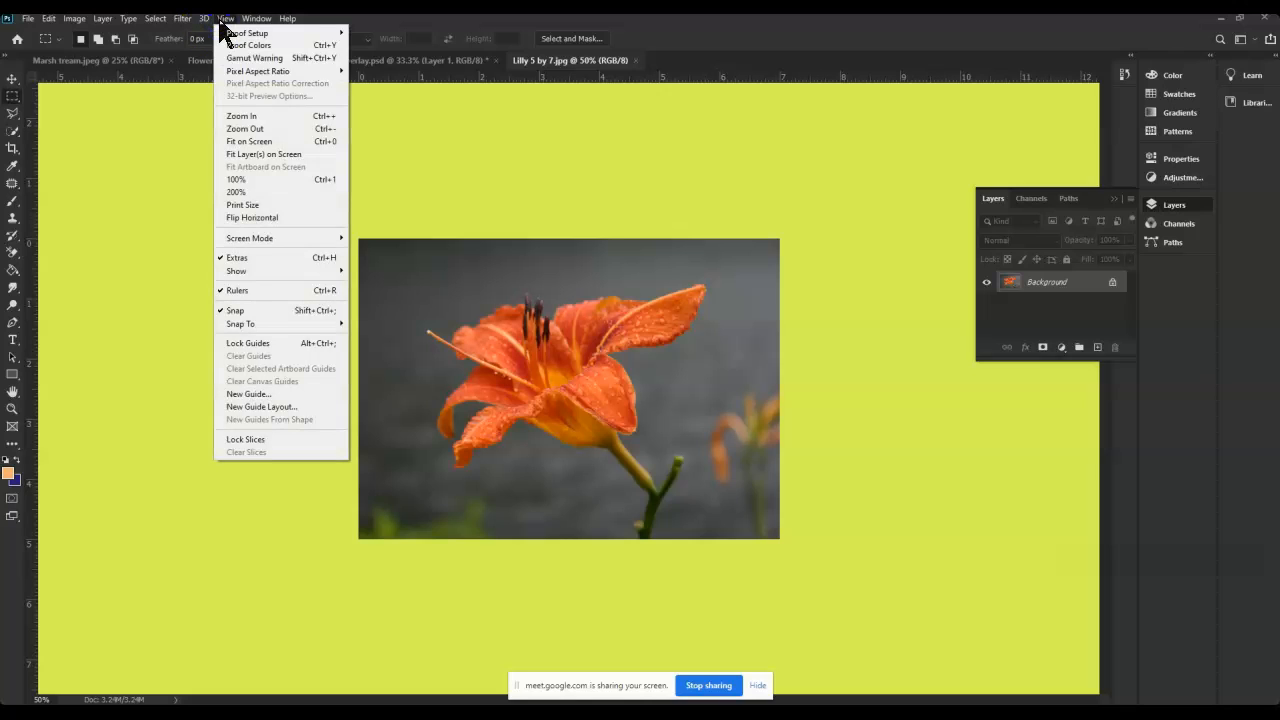
{"action": "left_click", "coordinate": [248, 394]}
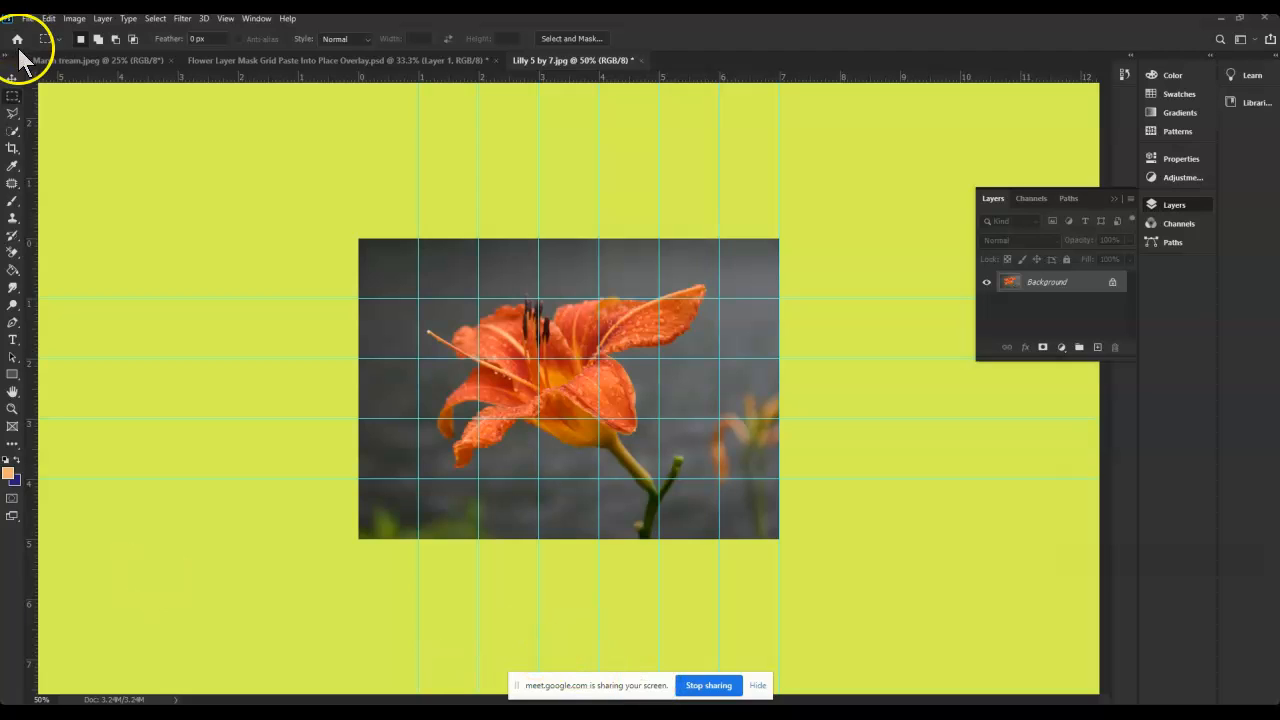
Step: Select three 1-inch grid cells with the Rectangular Marquee: column two row two, column three row four, and column four row three
{"action": "right_click", "coordinate": [12, 97]}
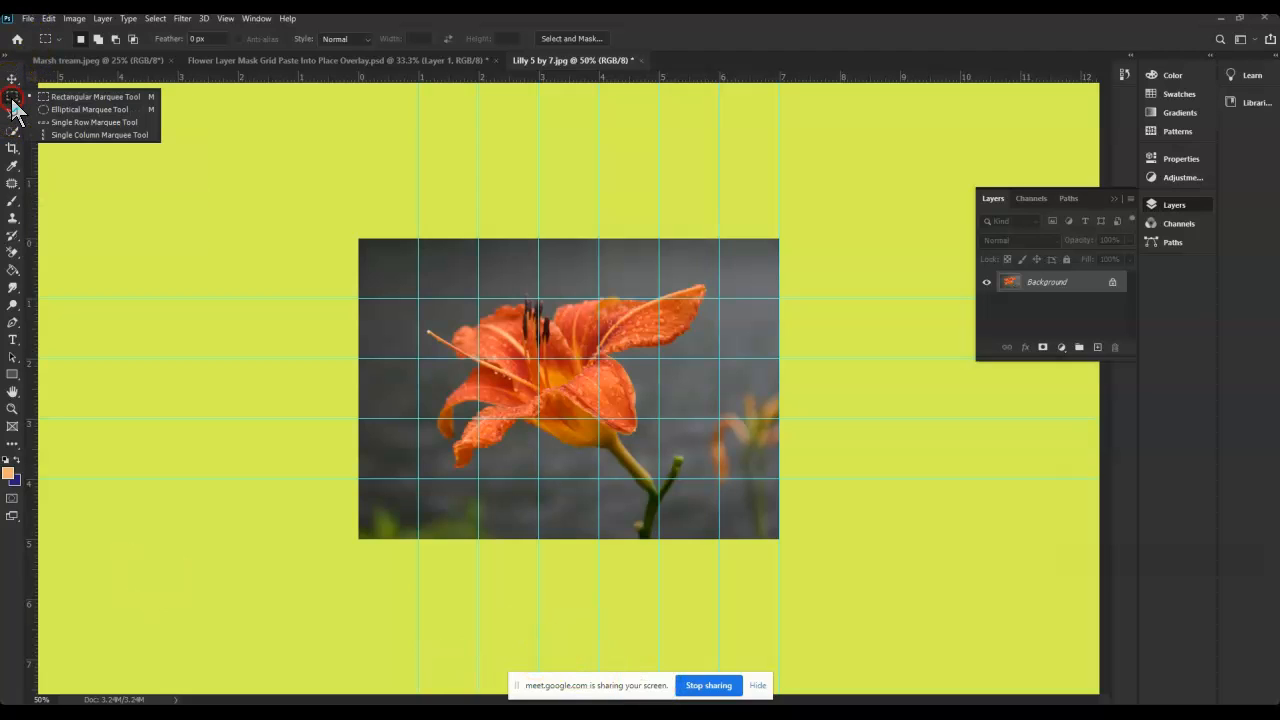
{"action": "left_click", "coordinate": [80, 95]}
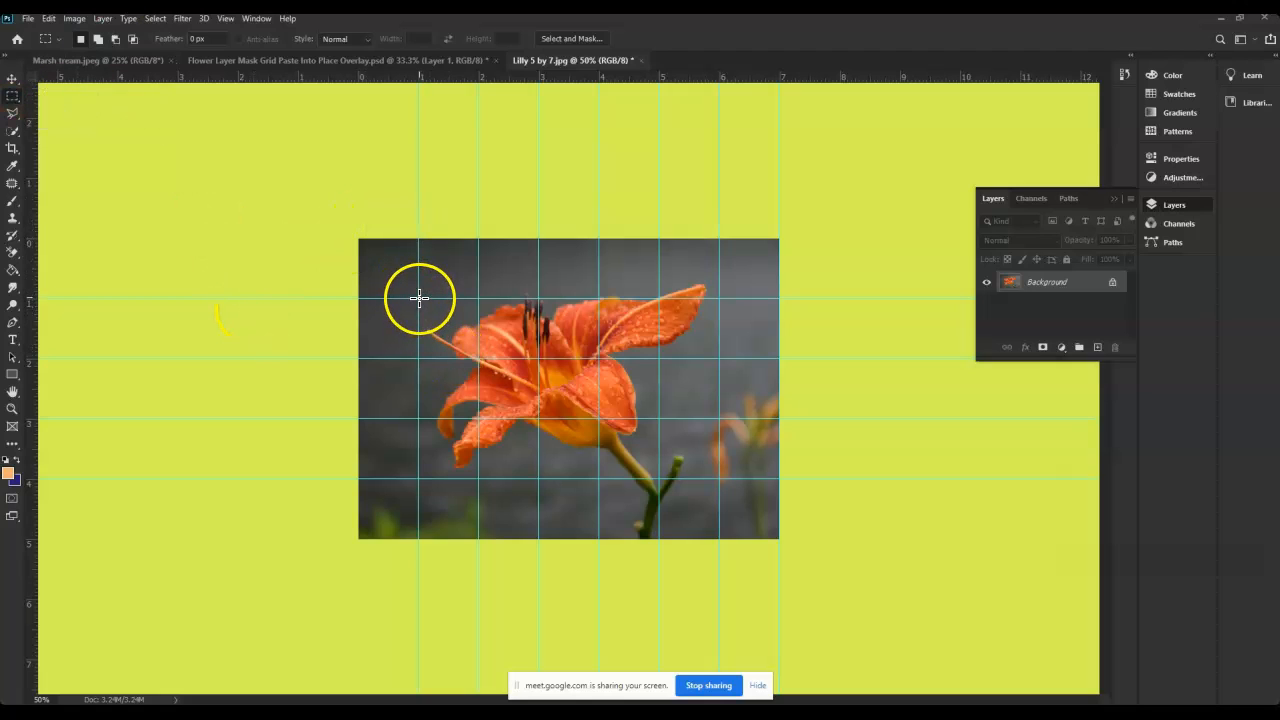
{"action": "left_click_drag", "start_coordinate": [418, 299], "coordinate": [478, 355]}
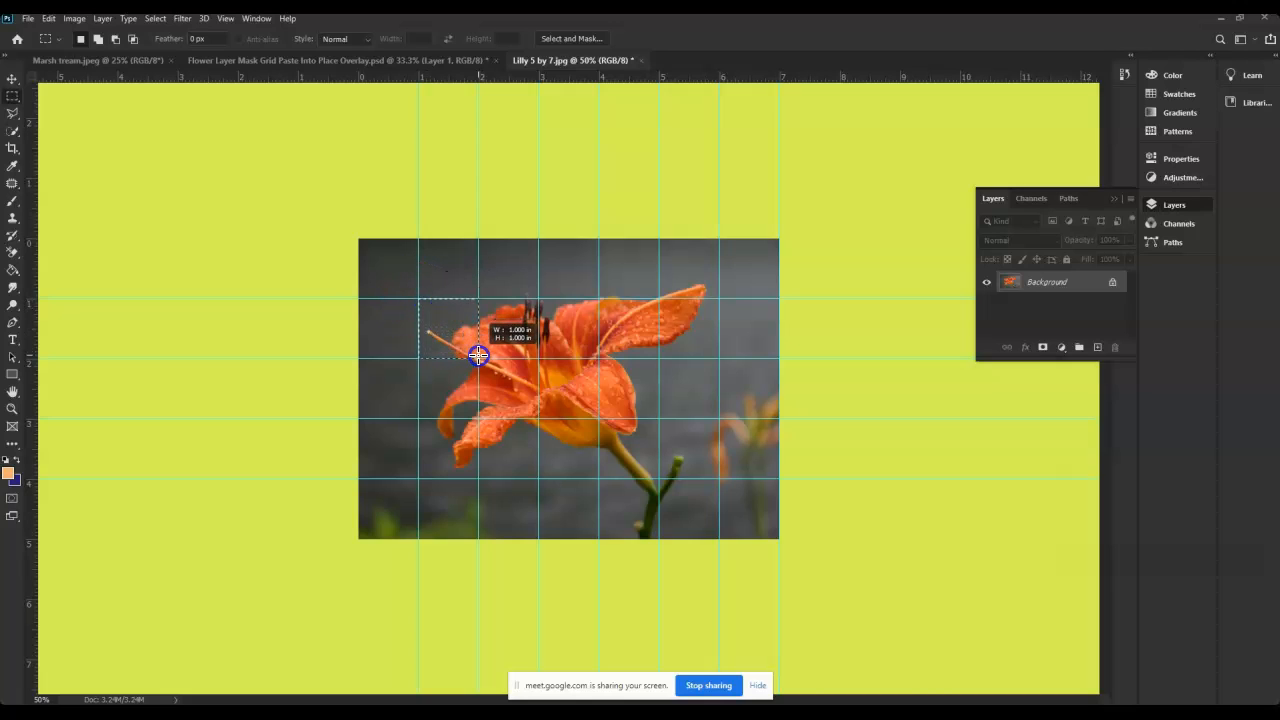
{"action": "left_click_drag", "start_coordinate": [478, 355], "coordinate": [479, 355]}
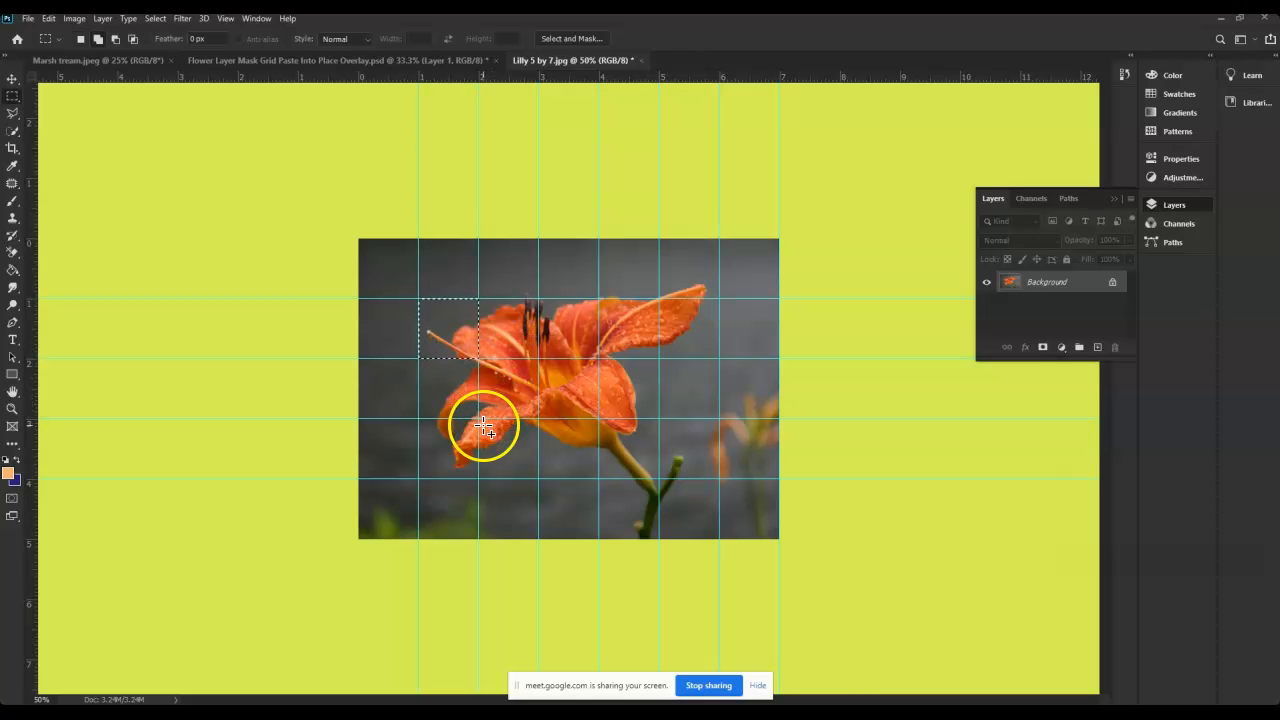
{"action": "left_click_drag", "start_coordinate": [478, 423], "coordinate": [541, 482]}
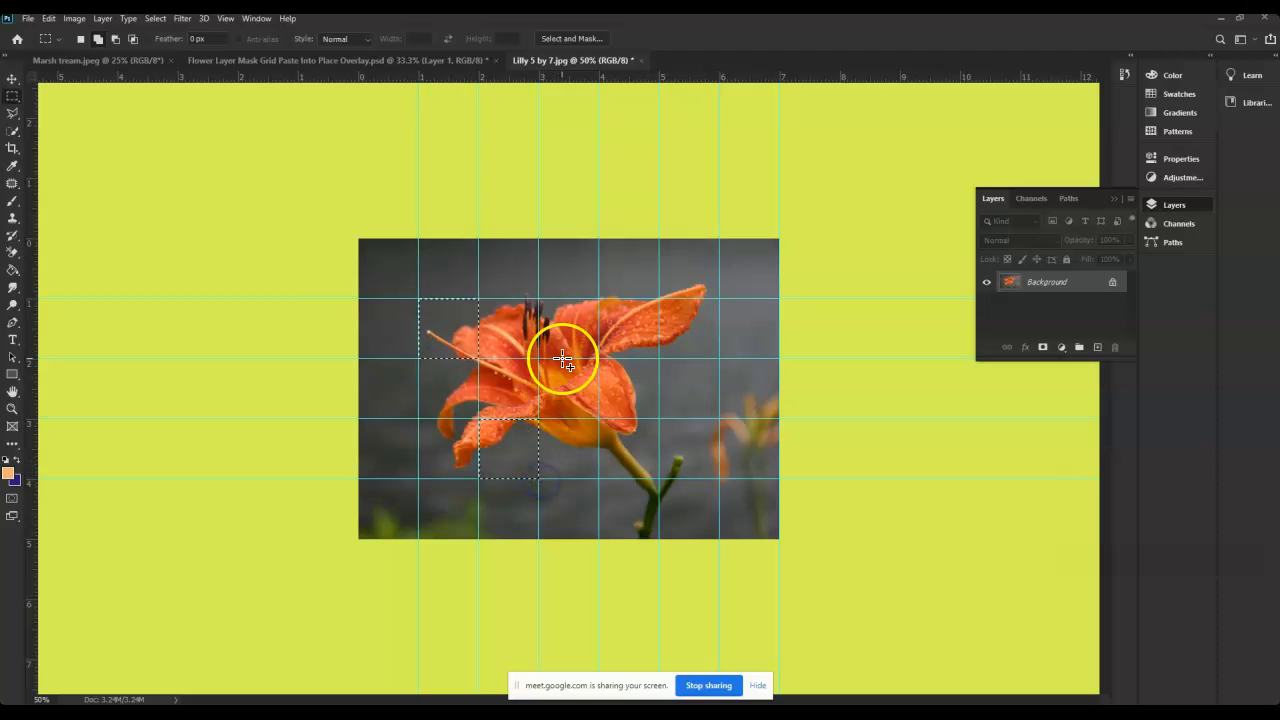
{"action": "left_click_drag", "start_coordinate": [540, 360], "coordinate": [598, 420]}
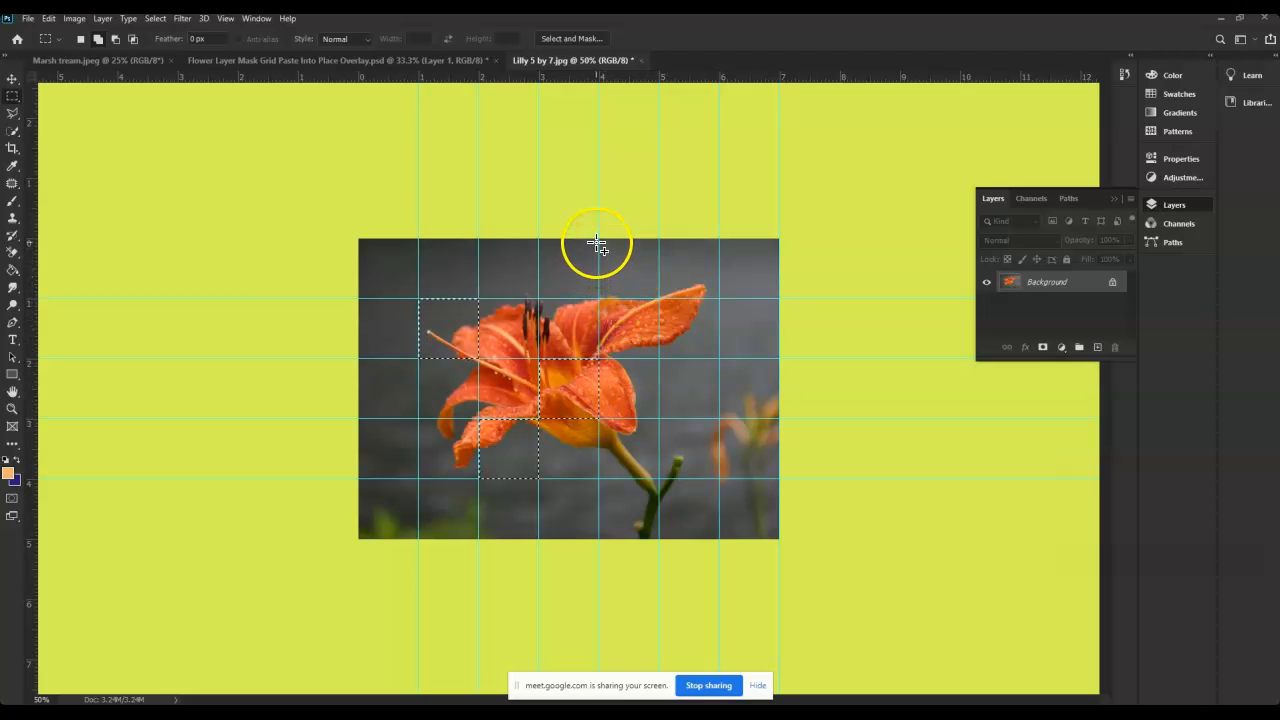
Step: Add four more cells to the selection: column five row one, column six row five, column seven row two, and column one row five
{"action": "left_click_drag", "start_coordinate": [598, 238], "coordinate": [658, 300]}
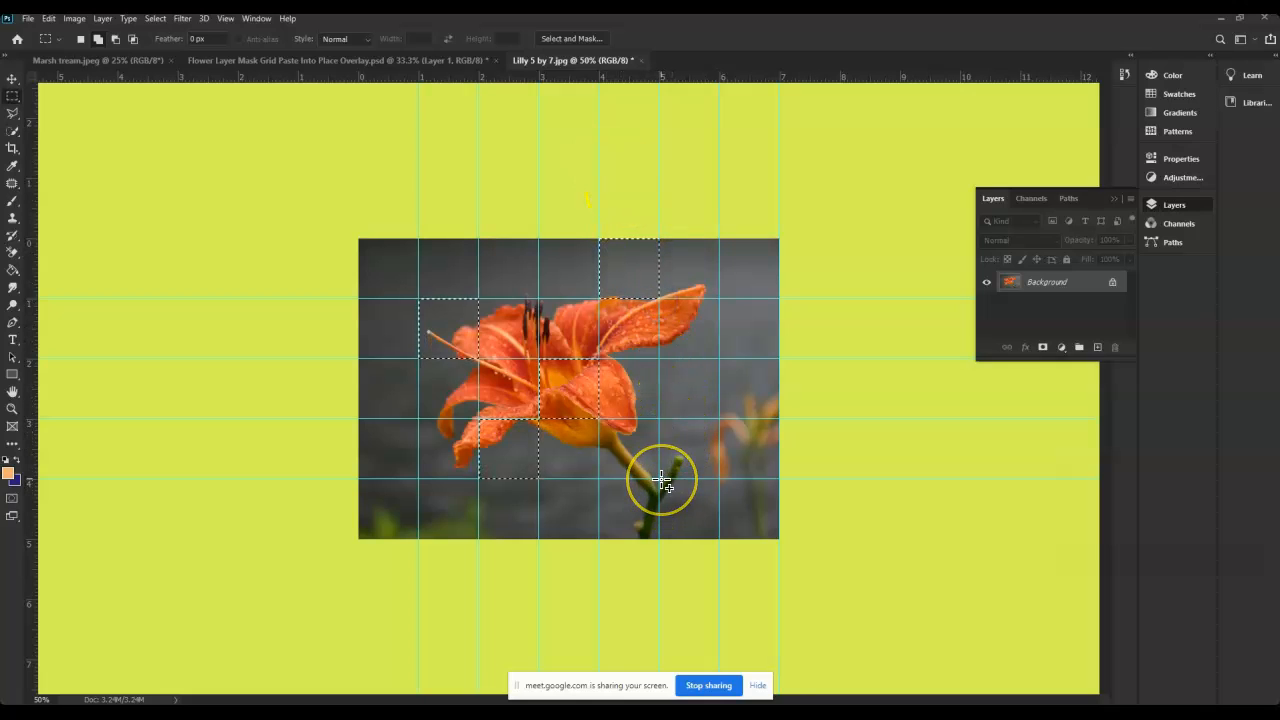
{"action": "left_click_drag", "start_coordinate": [661, 479], "coordinate": [715, 541]}
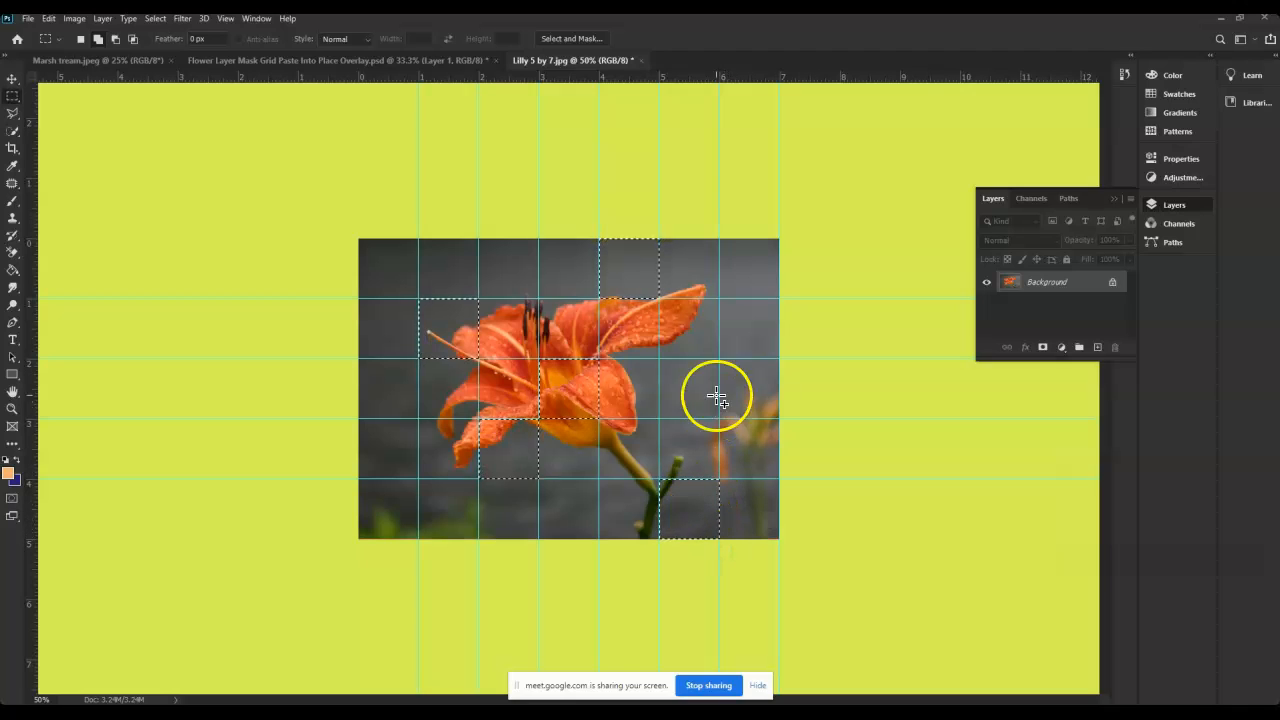
{"action": "left_click_drag", "start_coordinate": [720, 299], "coordinate": [783, 364]}
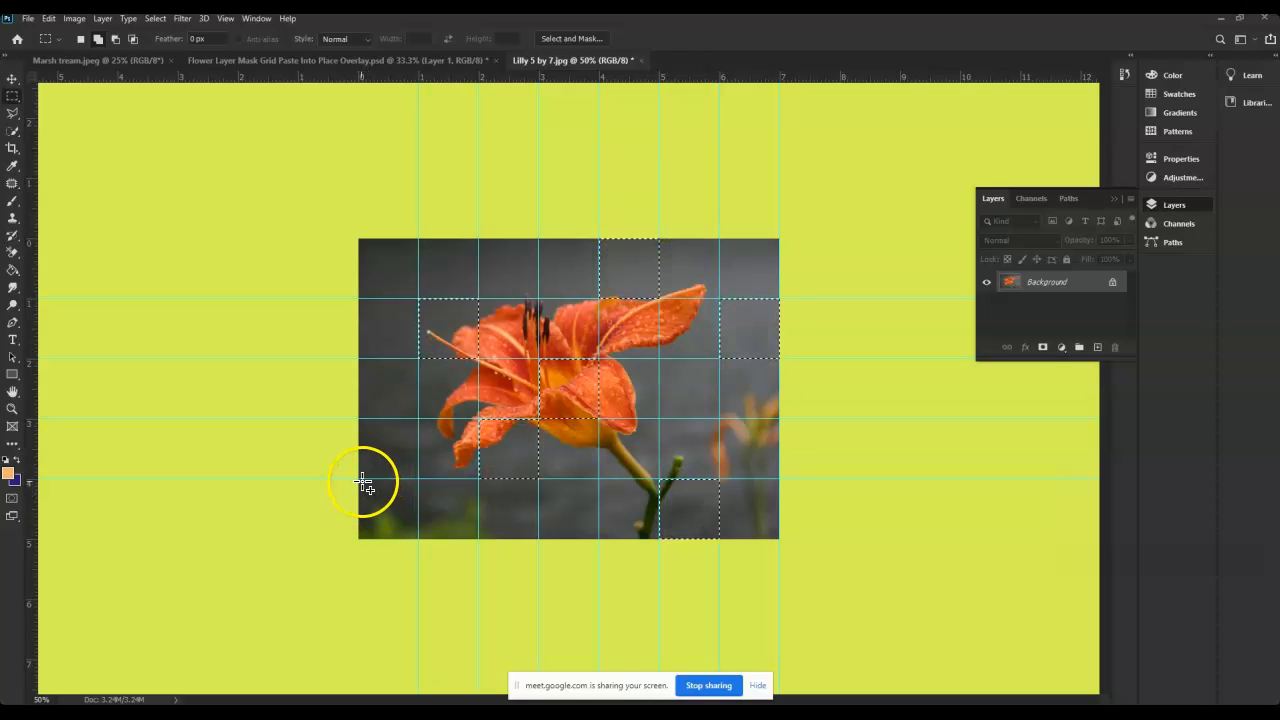
{"action": "left_click_drag", "start_coordinate": [358, 482], "coordinate": [418, 539]}
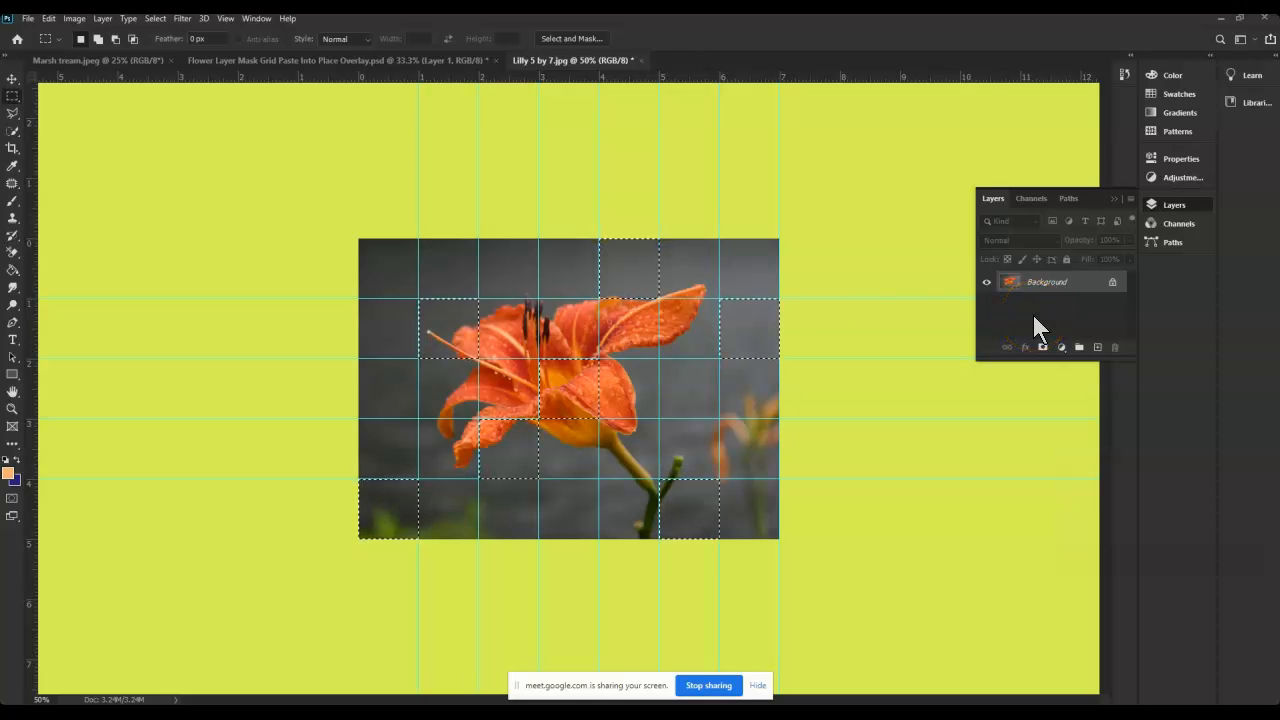
Step: Copy the selected grid cells and use Paste Into to place them on a new masked layer
{"action": "left_click", "coordinate": [48, 18]}
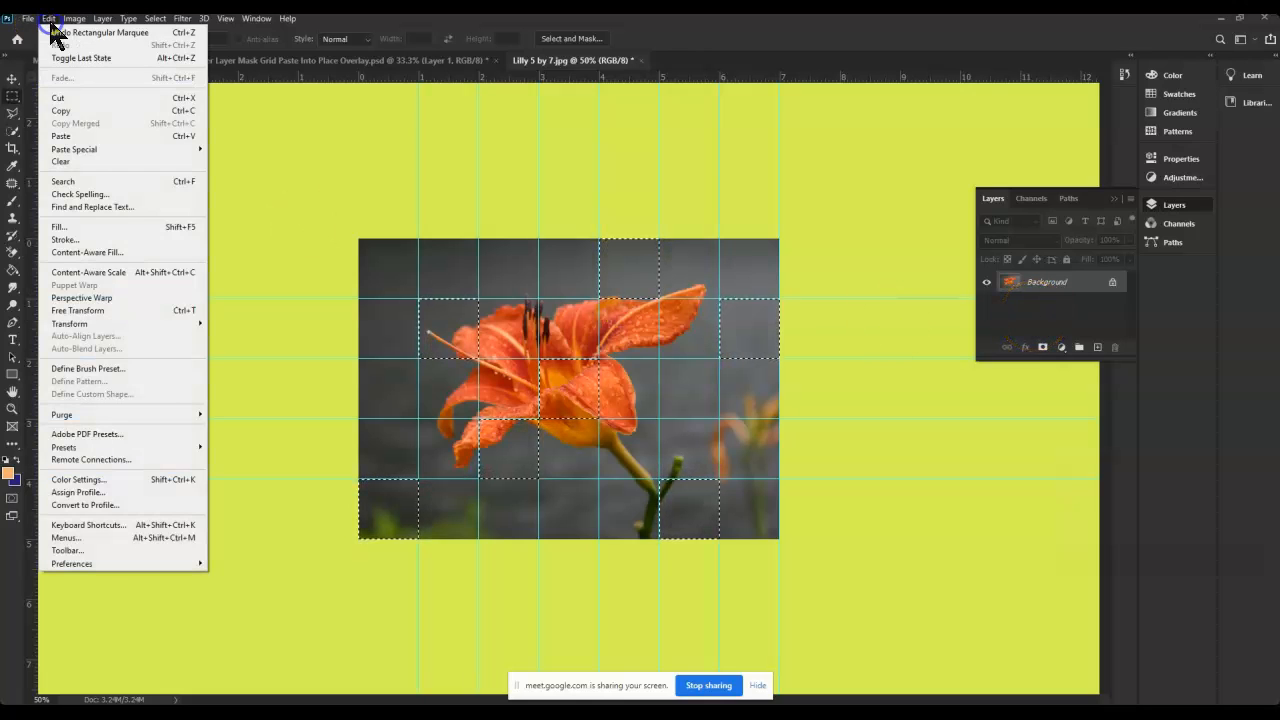
{"action": "left_click", "coordinate": [64, 110]}
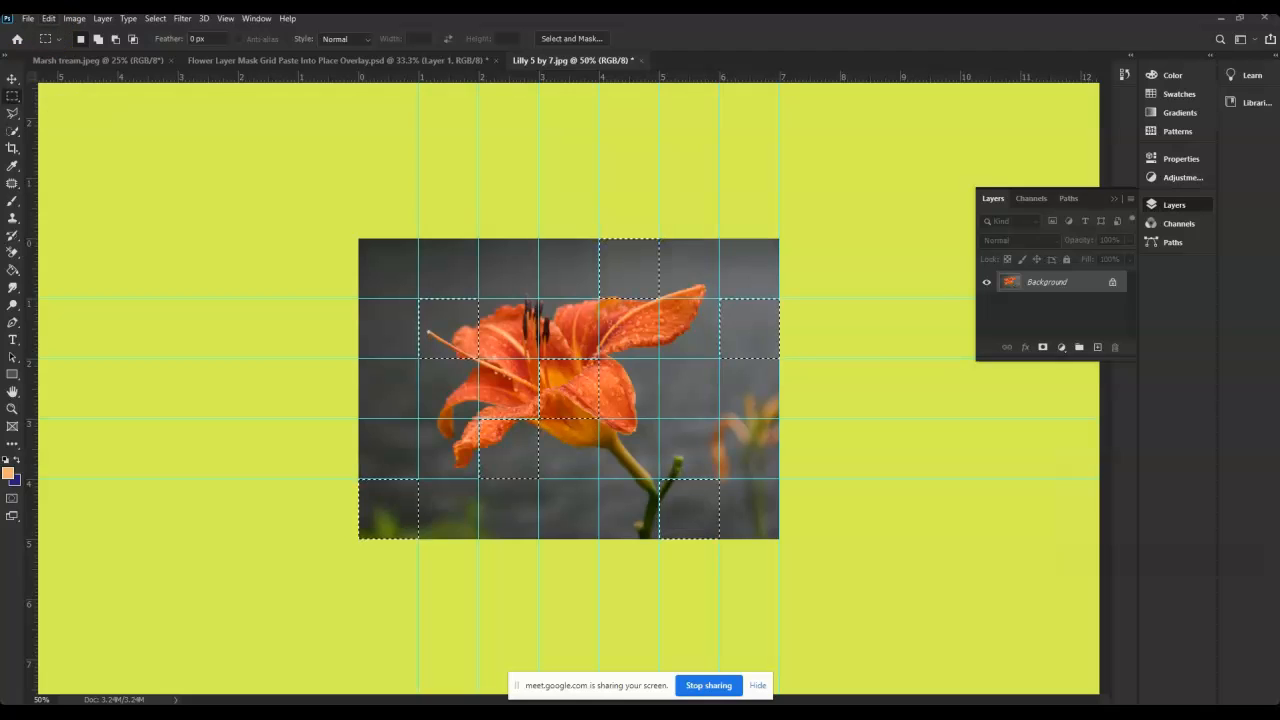
{"action": "left_click", "coordinate": [48, 19]}
{"action": "mouse_move", "coordinate": [60, 155]}
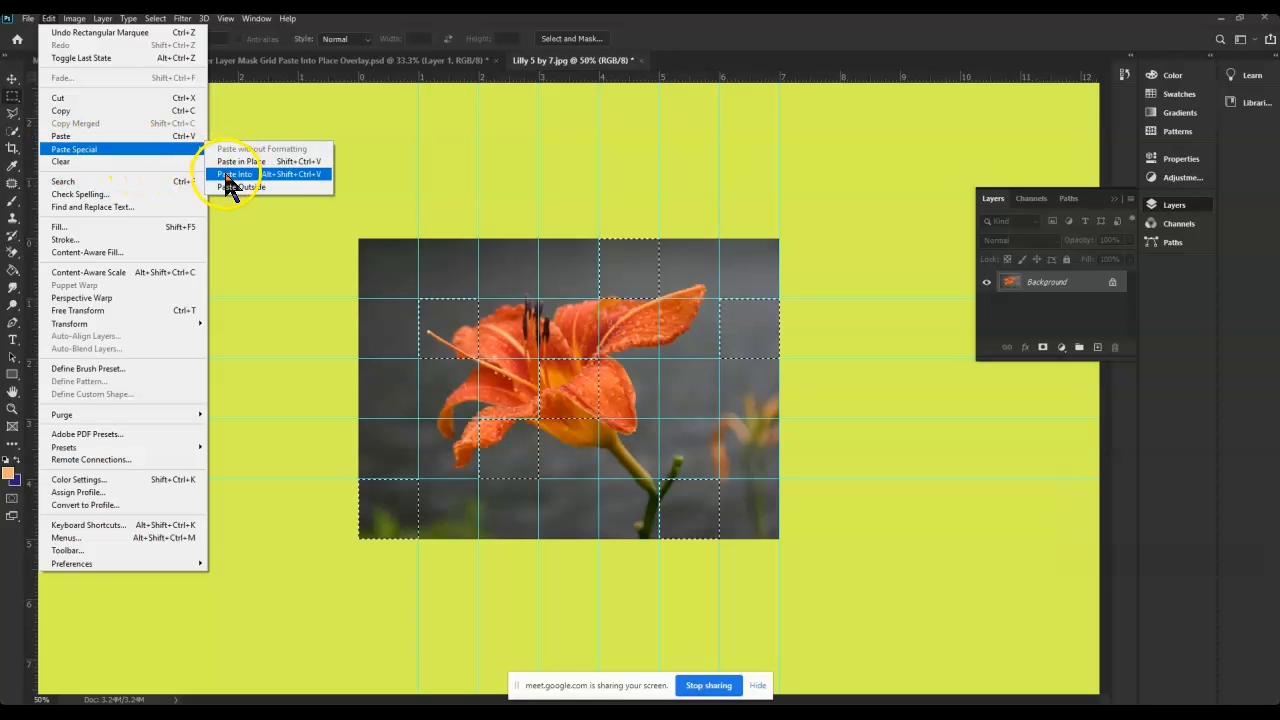
{"action": "left_click", "coordinate": [228, 175]}
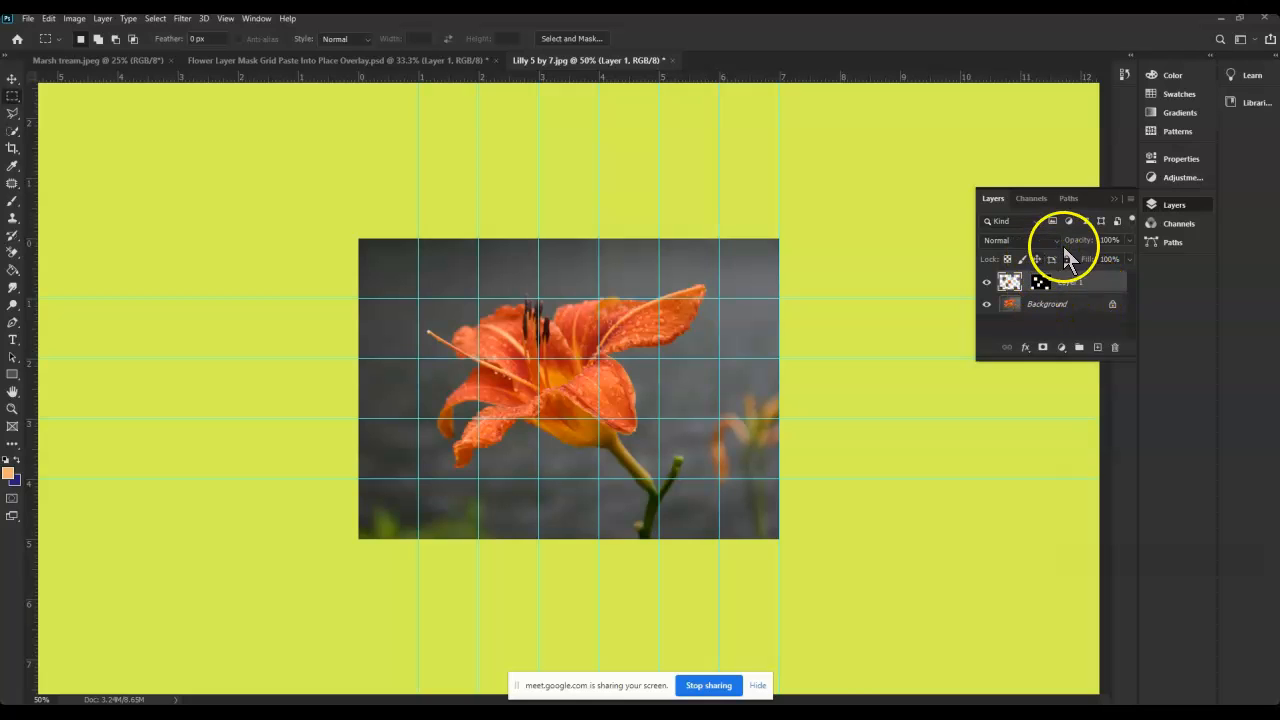
Step: Preview blend modes such as Darken on the masked Layer 1 and clear the guides from the photo
{"action": "left_click", "coordinate": [1053, 240]}
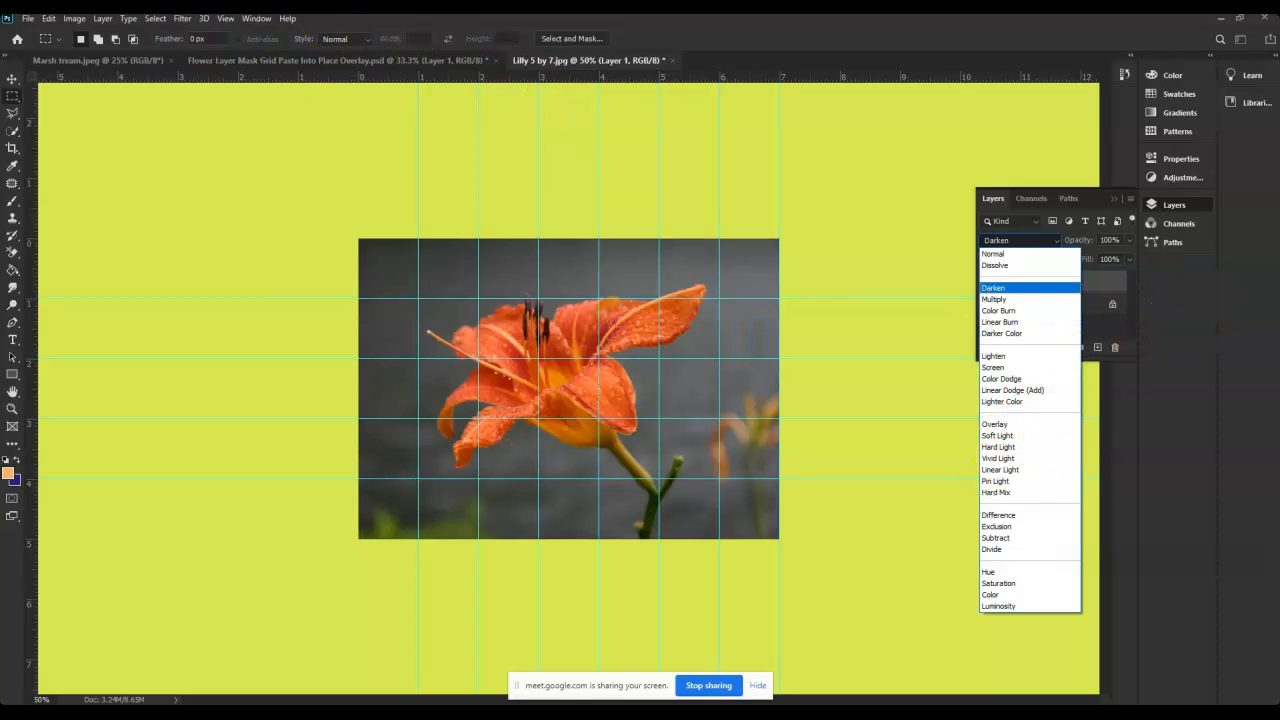
{"action": "key", "text": "Escape"}
{"action": "left_click", "coordinate": [226, 19]}
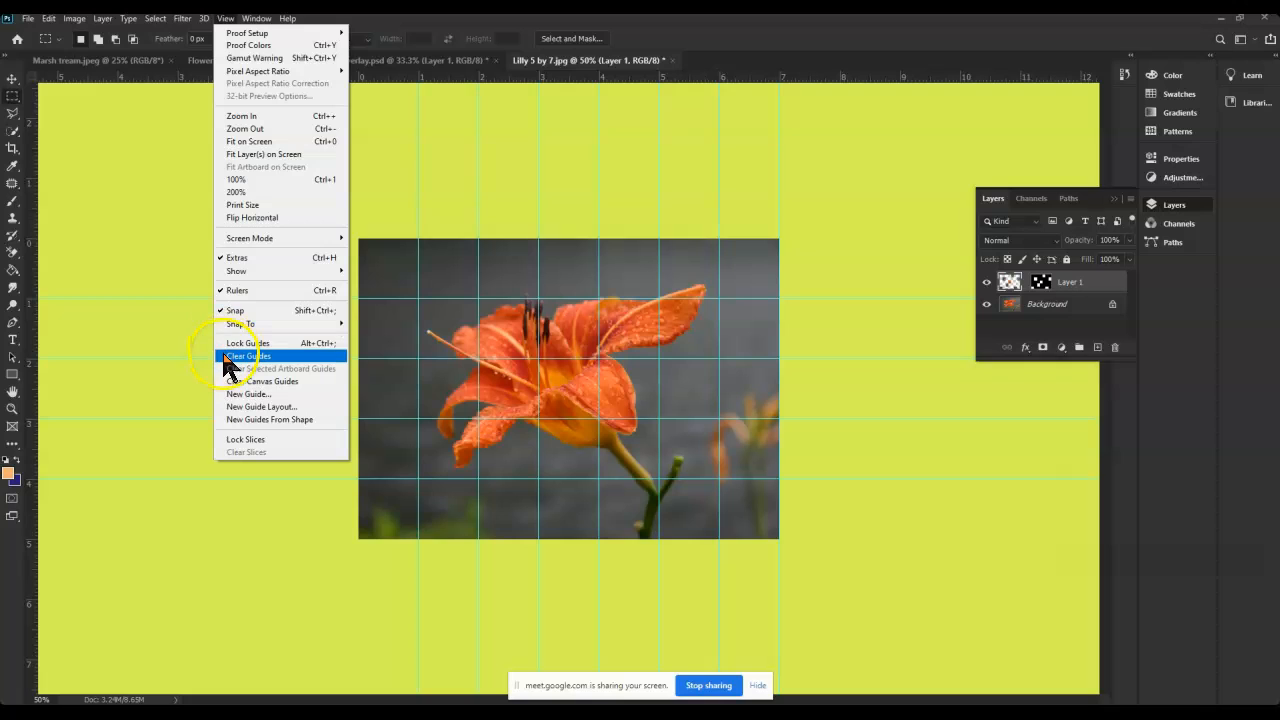
{"action": "left_click", "coordinate": [225, 357]}
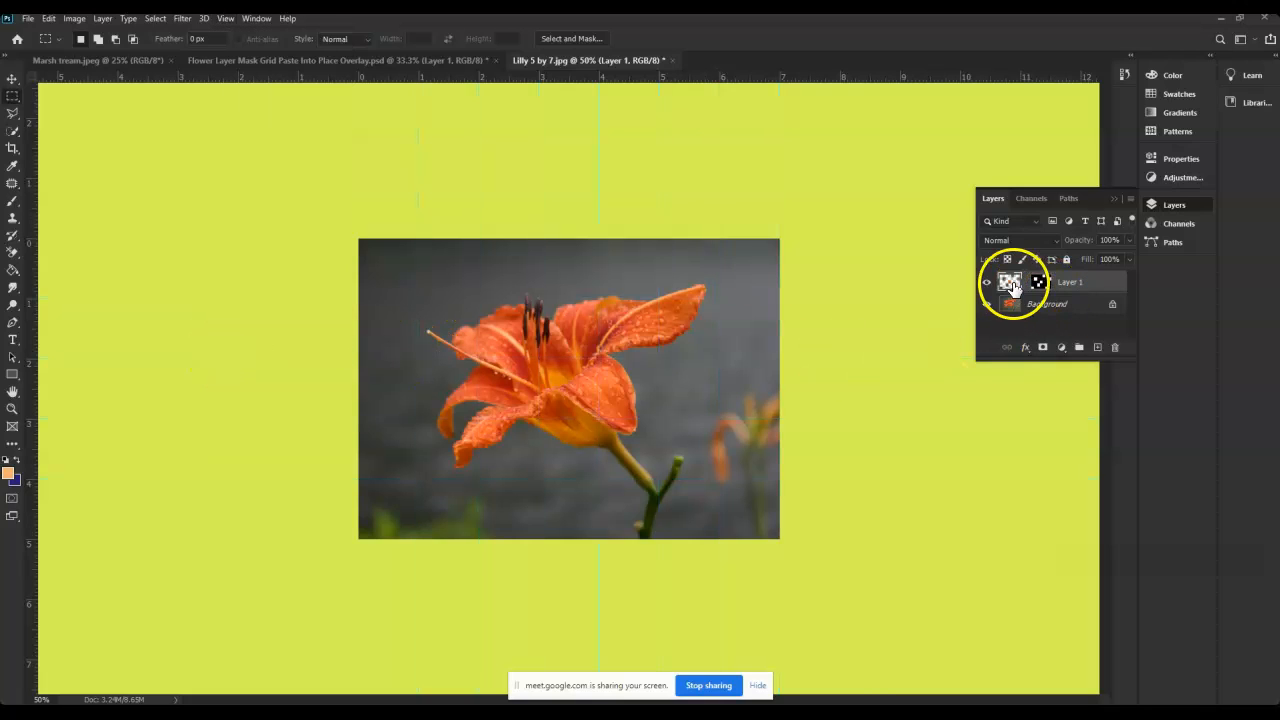
{"action": "left_click", "coordinate": [1058, 242]}
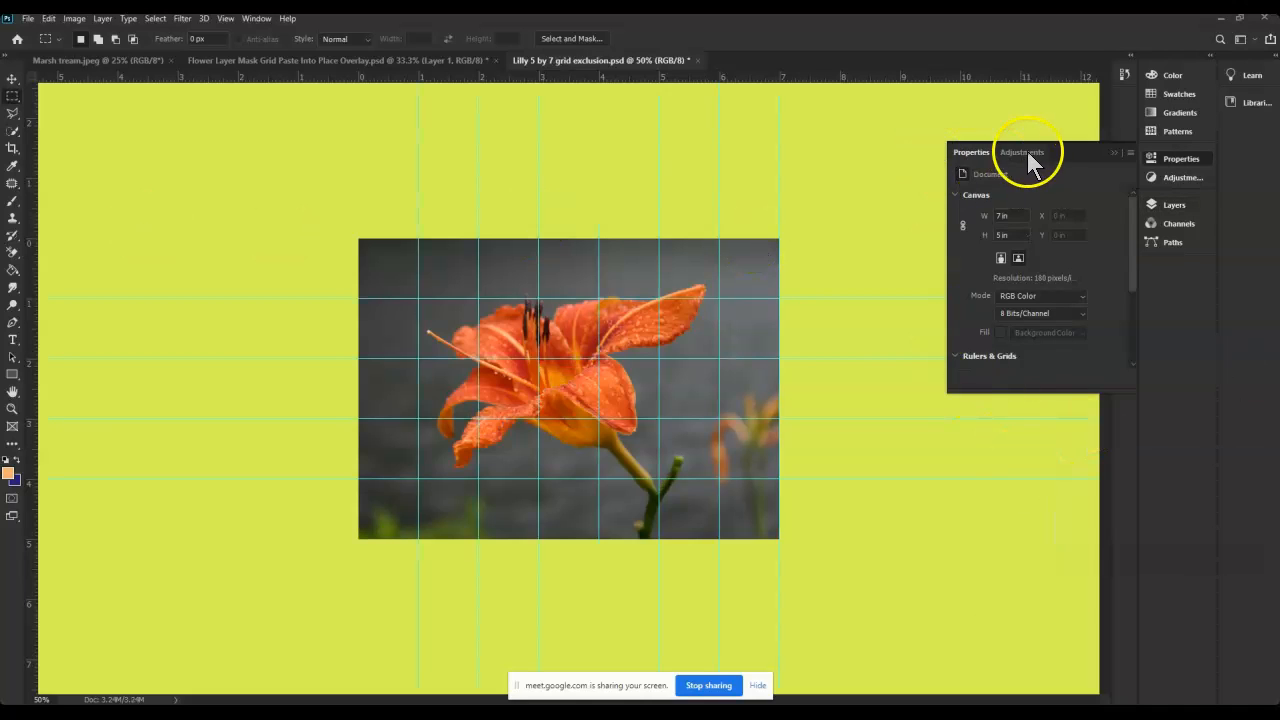
Step: Try a Black & White adjustment on the checkerboard selection, inspect its layer mask settings, and undo the adjustment
{"action": "left_click", "coordinate": [1024, 153]}
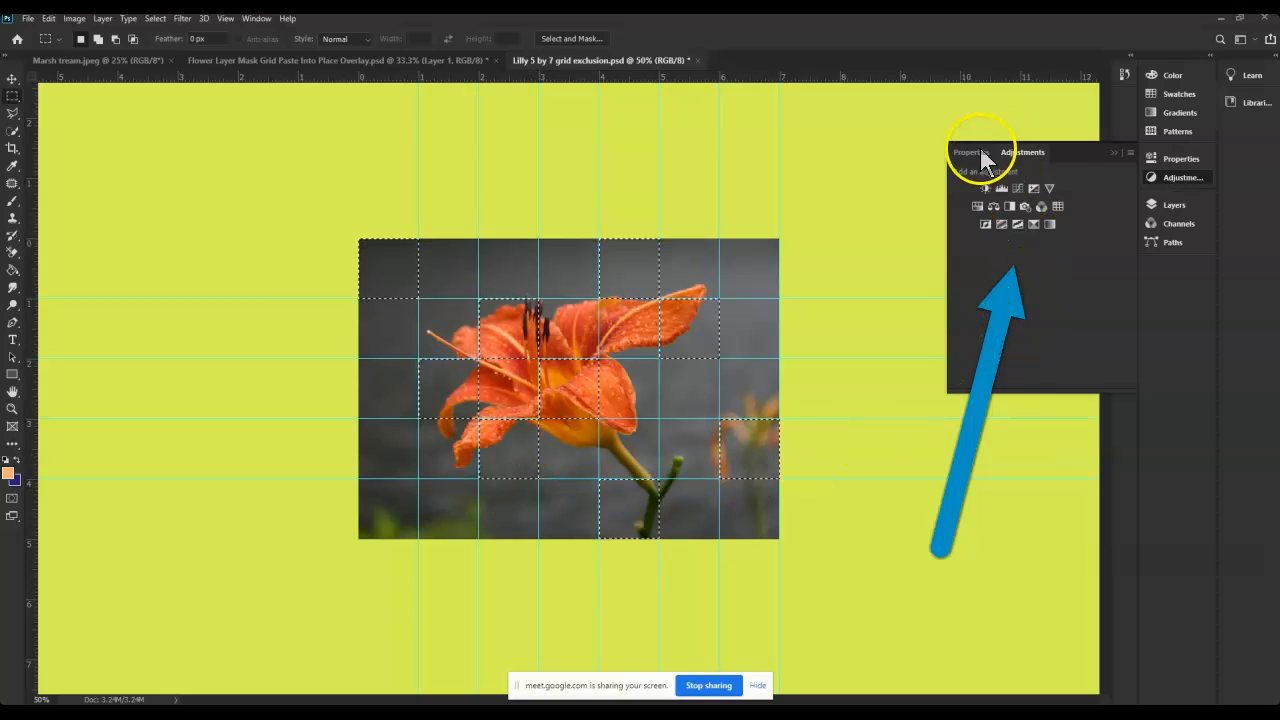
{"action": "left_click", "coordinate": [1010, 206]}
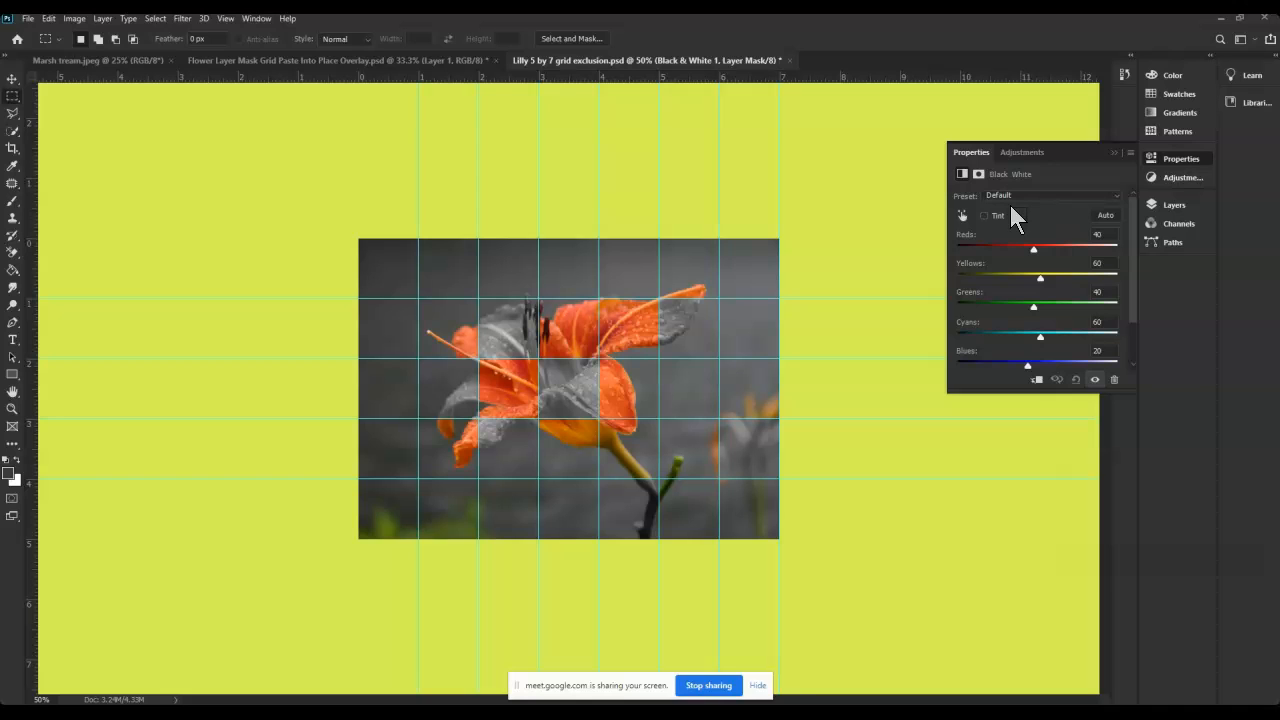
{"action": "left_click", "coordinate": [978, 175]}
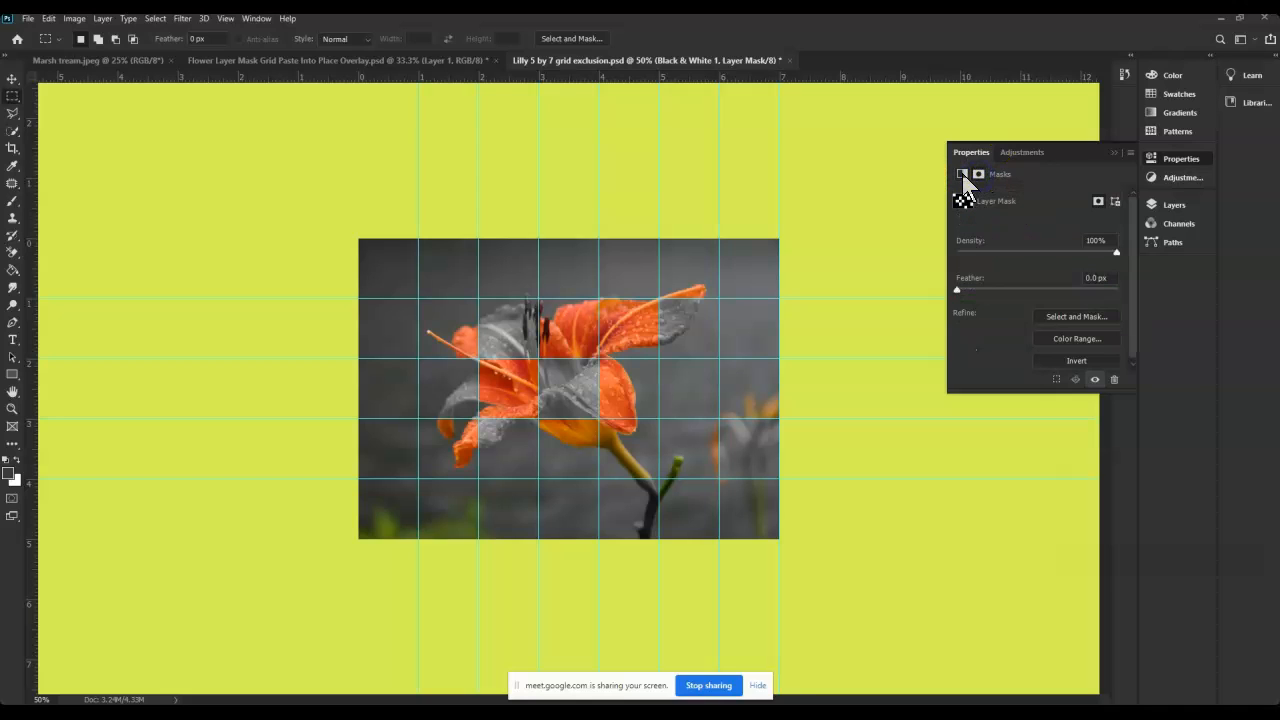
{"action": "left_click", "coordinate": [962, 174]}
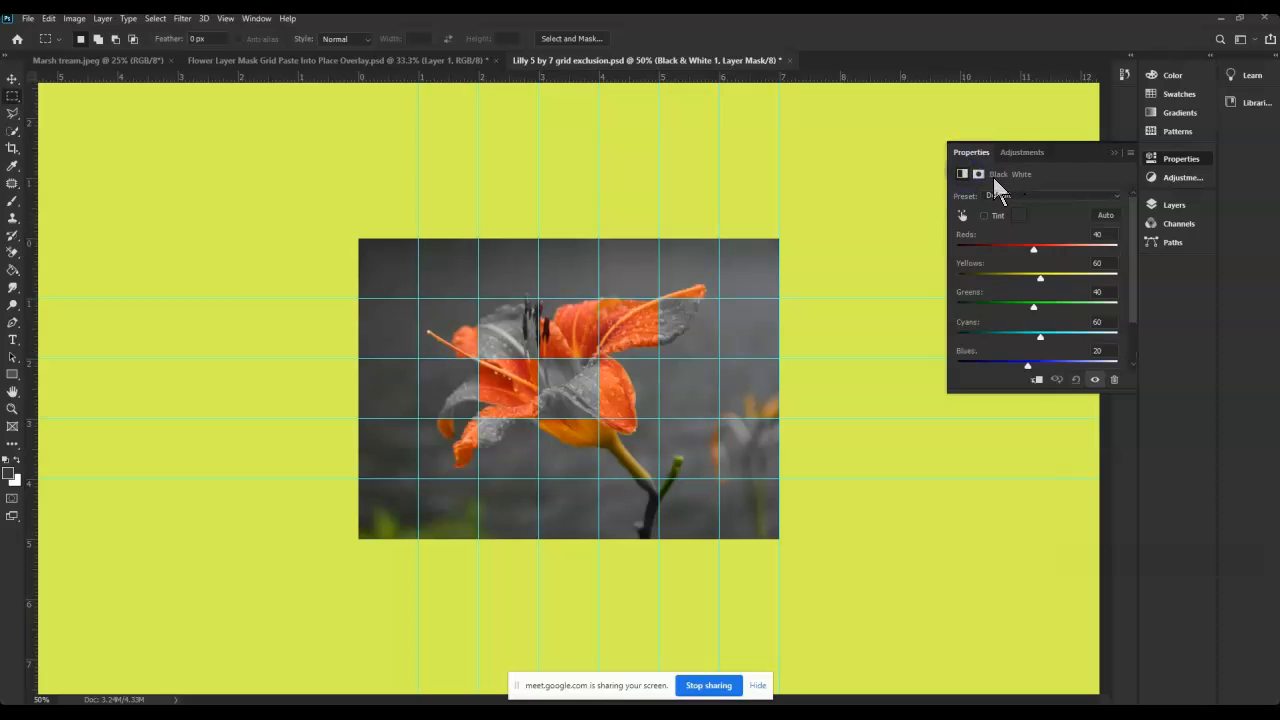
{"action": "left_click", "coordinate": [1020, 153]}
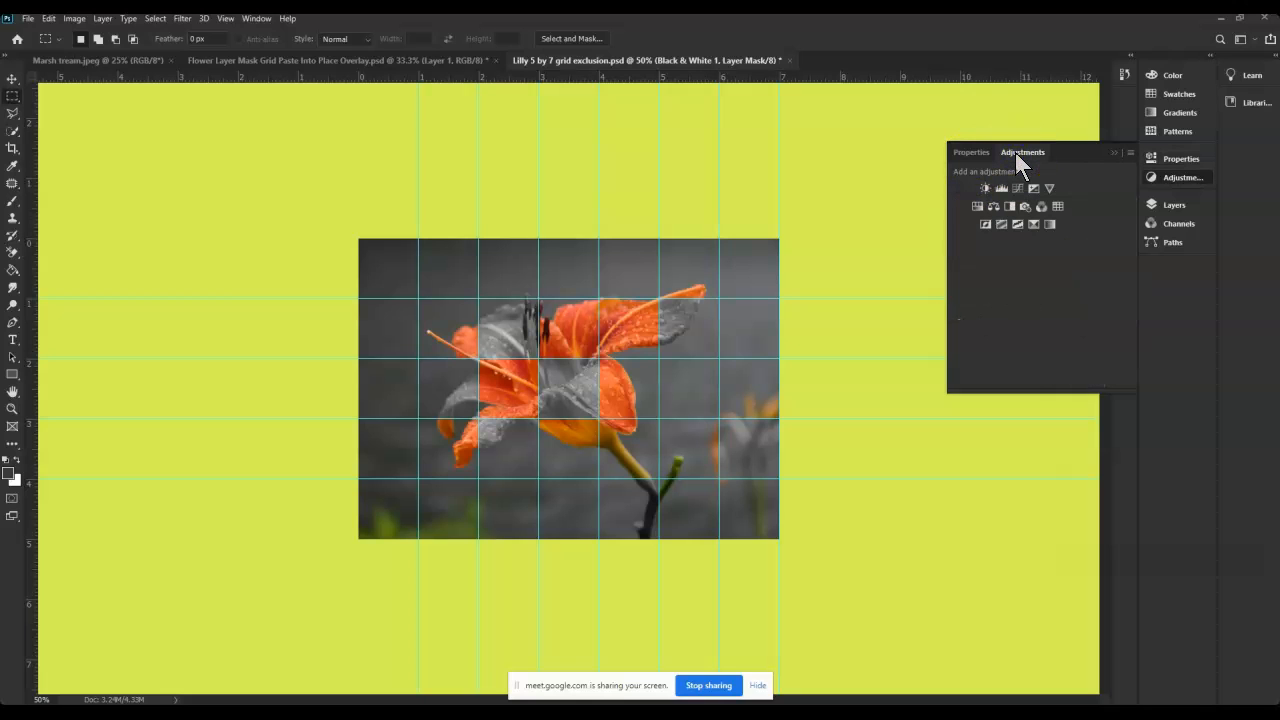
{"action": "key", "text": "ctrl+z"}
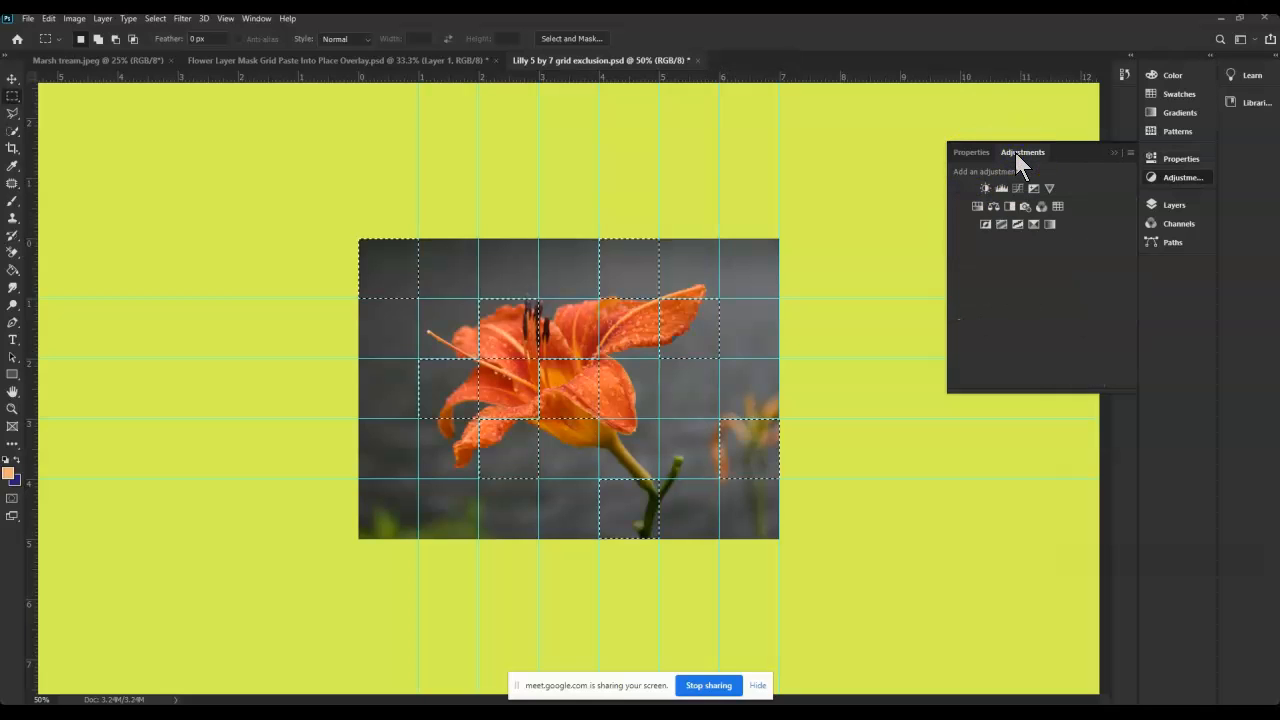
Step: Apply a Hue/Saturation adjustment to the checkerboard cells with Hue +28, Saturation +67 and Lightness -12, and clear the guides
{"action": "left_click", "coordinate": [984, 208]}
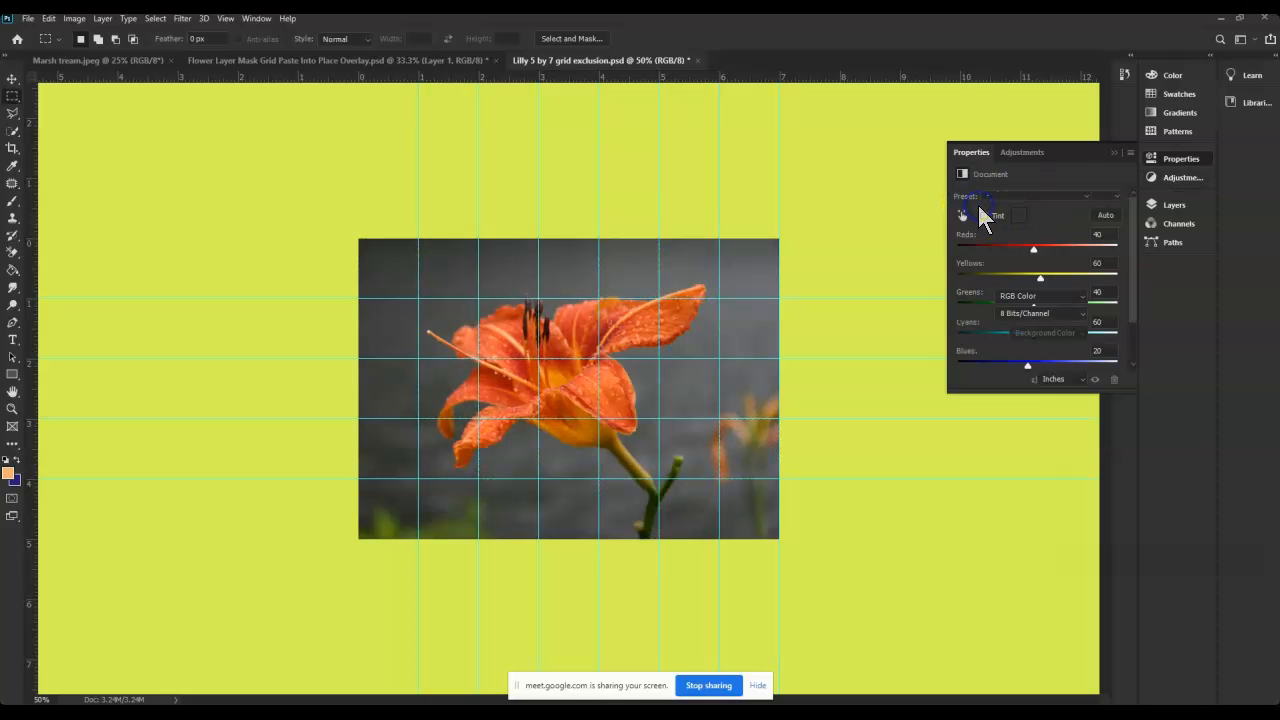
{"action": "left_click_drag", "start_coordinate": [1043, 260], "coordinate": [1036, 328]}
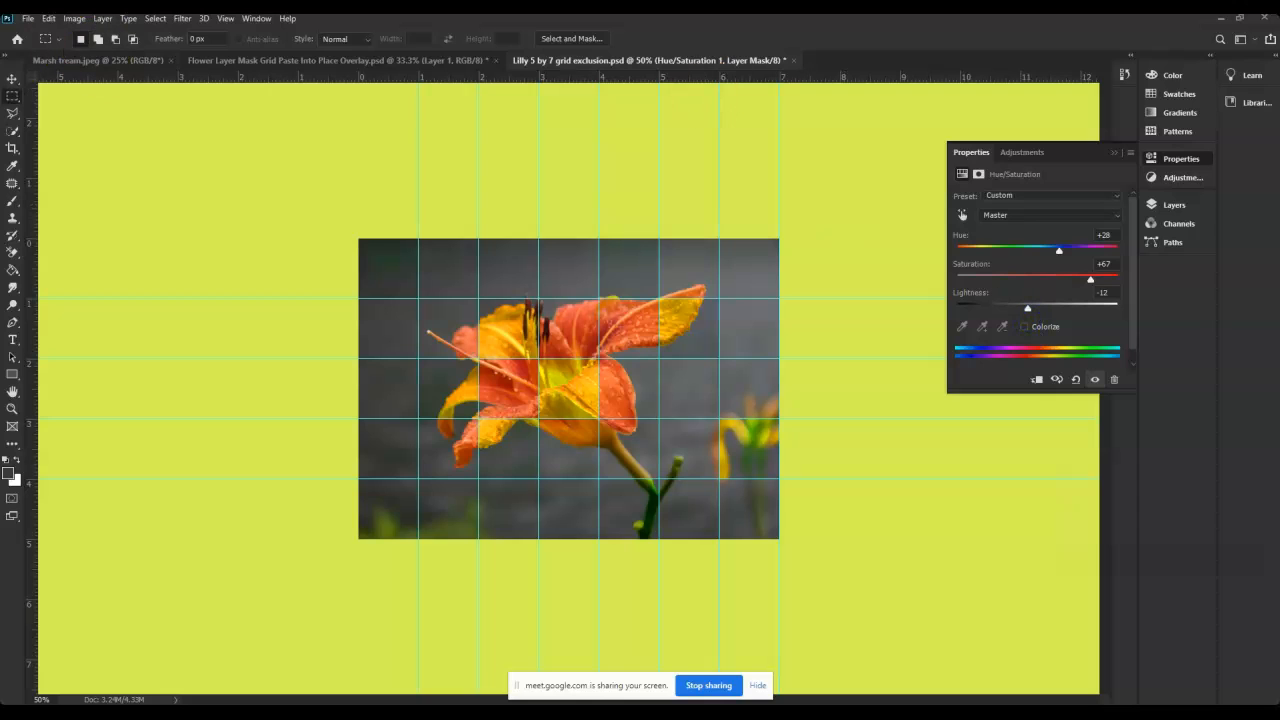
{"action": "left_click", "coordinate": [225, 19]}
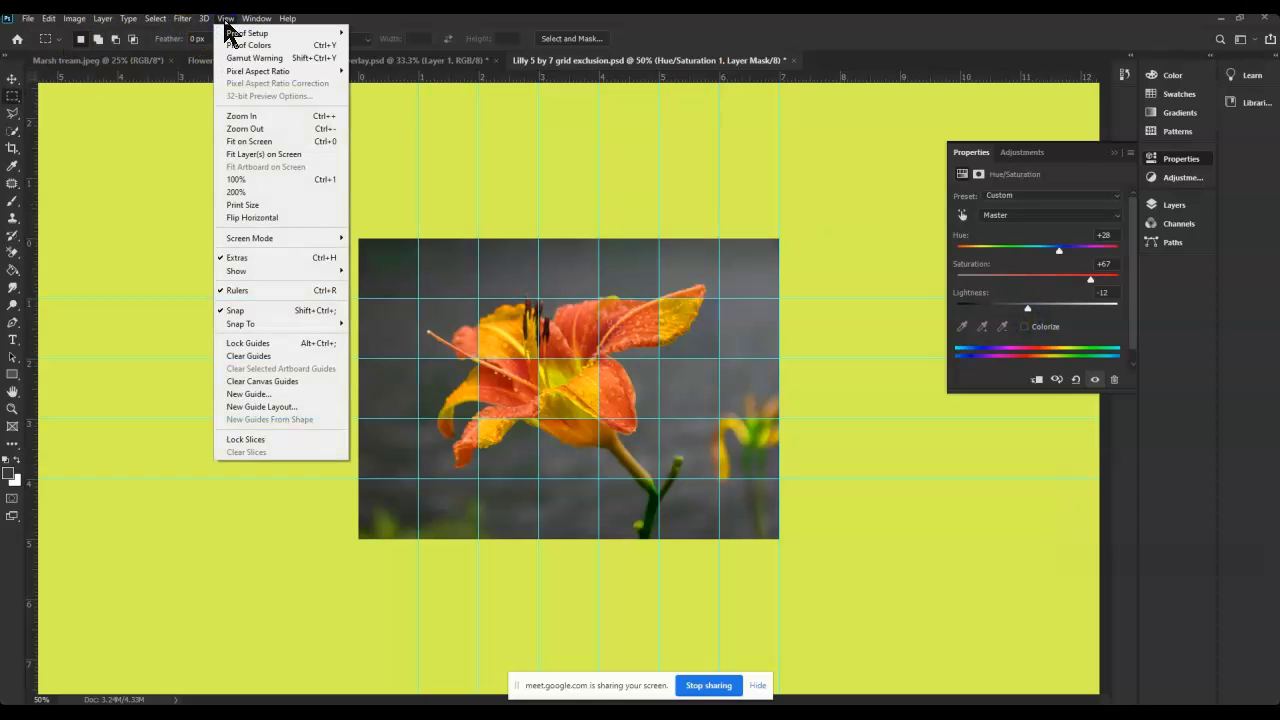
{"action": "left_click", "coordinate": [268, 358]}
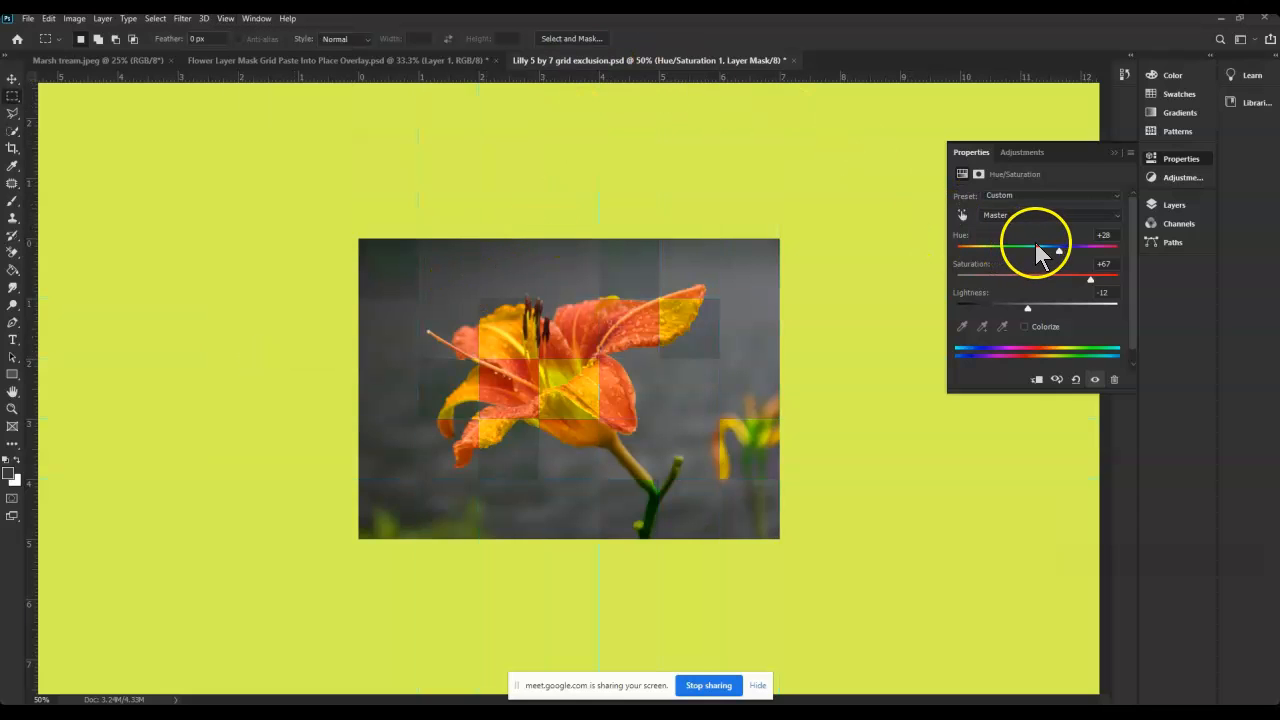
Step: Try a Hue of +42 on the Hue/Saturation adjustment and set it to -57 for magenta cells
{"action": "left_click_drag", "start_coordinate": [1029, 250], "coordinate": [1072, 250]}
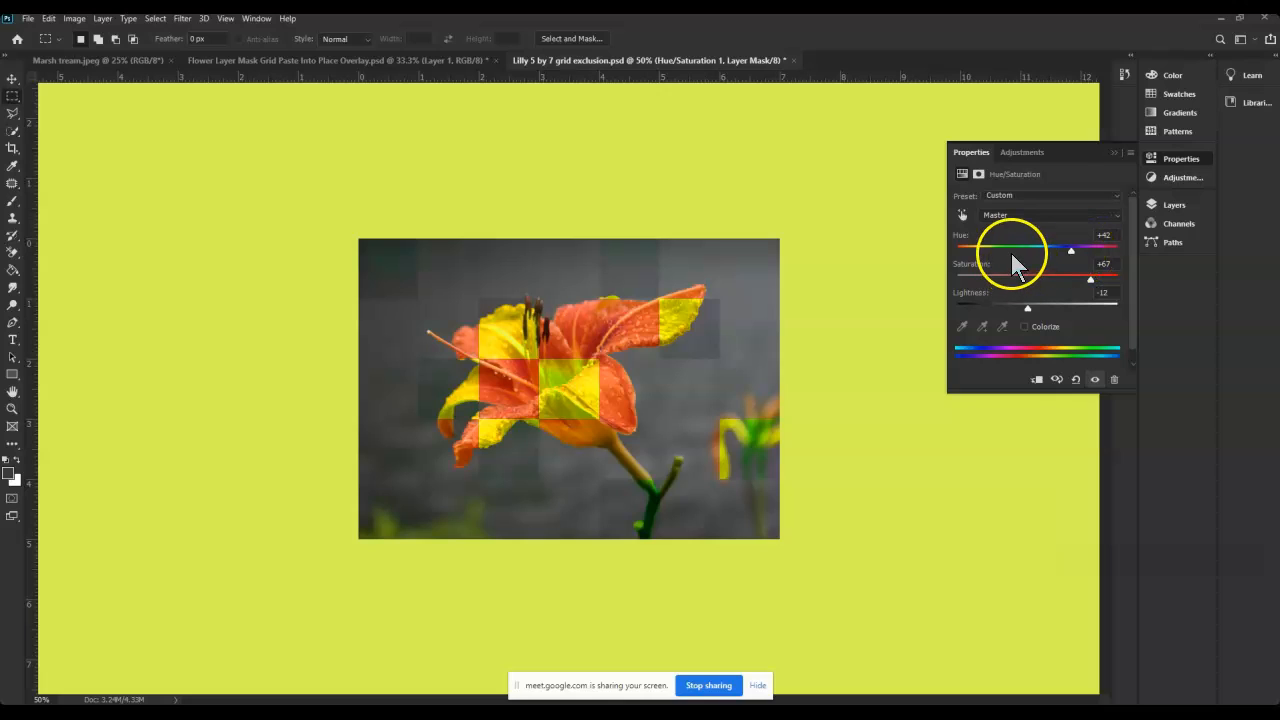
{"action": "mouse_move", "coordinate": [987, 250]}
{"action": "left_mouse_down"}
{"action": "mouse_move", "coordinate": [1040, 263]}
{"action": "mouse_move", "coordinate": [999, 258]}
{"action": "left_mouse_up"}
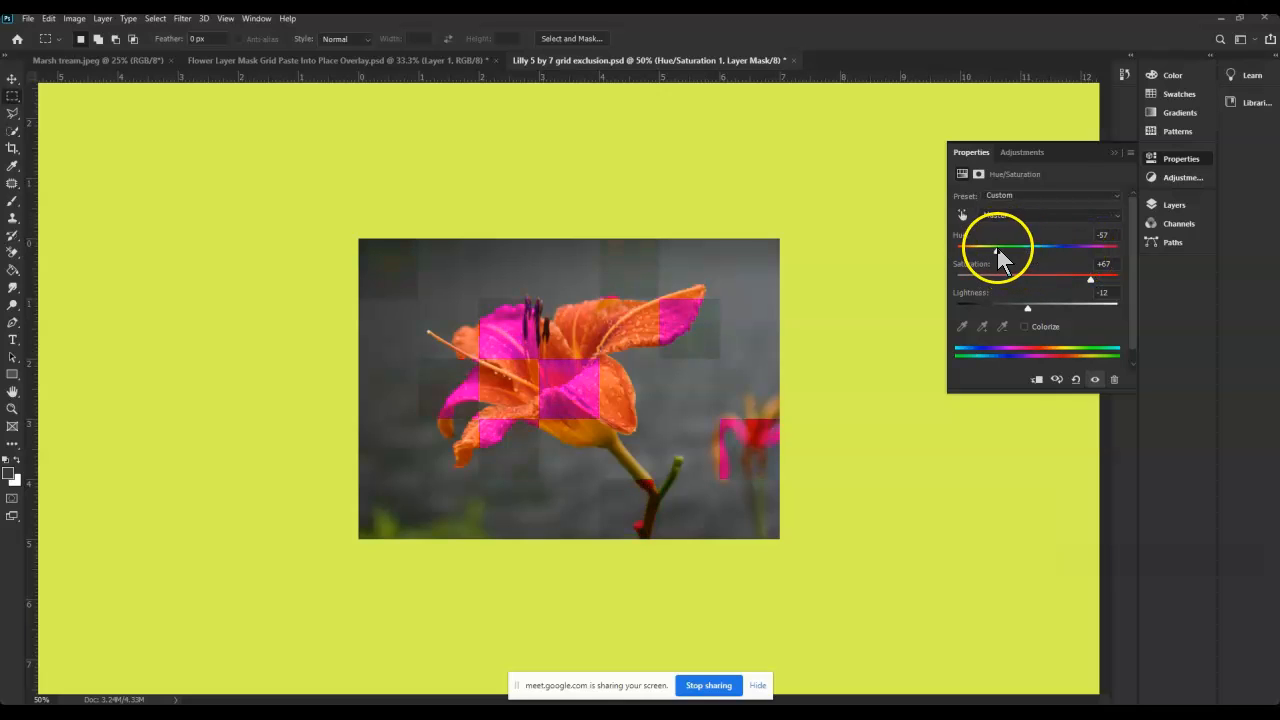
Step: Try a lower density and a larger feather on the Hue/Saturation adjustment's layer mask
{"action": "left_click", "coordinate": [979, 174]}
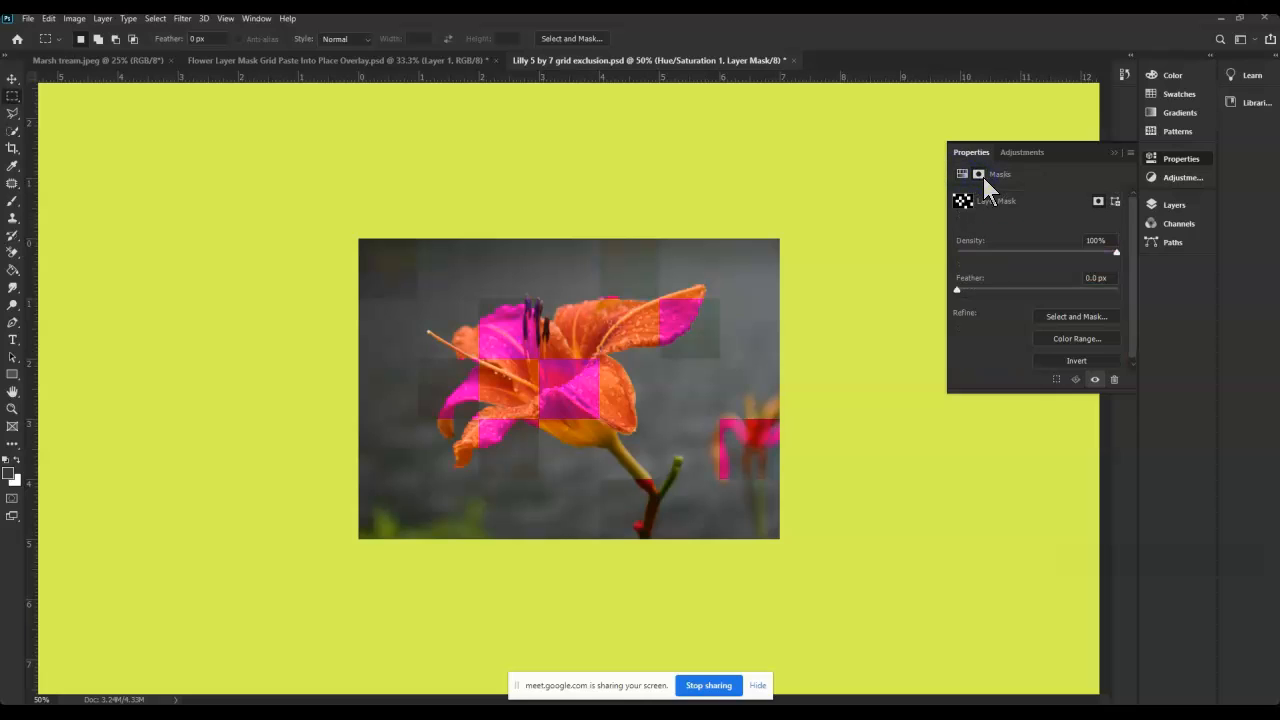
{"action": "left_click", "coordinate": [1047, 252]}
{"action": "left_click_drag", "start_coordinate": [1046, 252], "coordinate": [1062, 252]}
{"action": "left_click_drag", "start_coordinate": [987, 290], "coordinate": [1028, 300]}
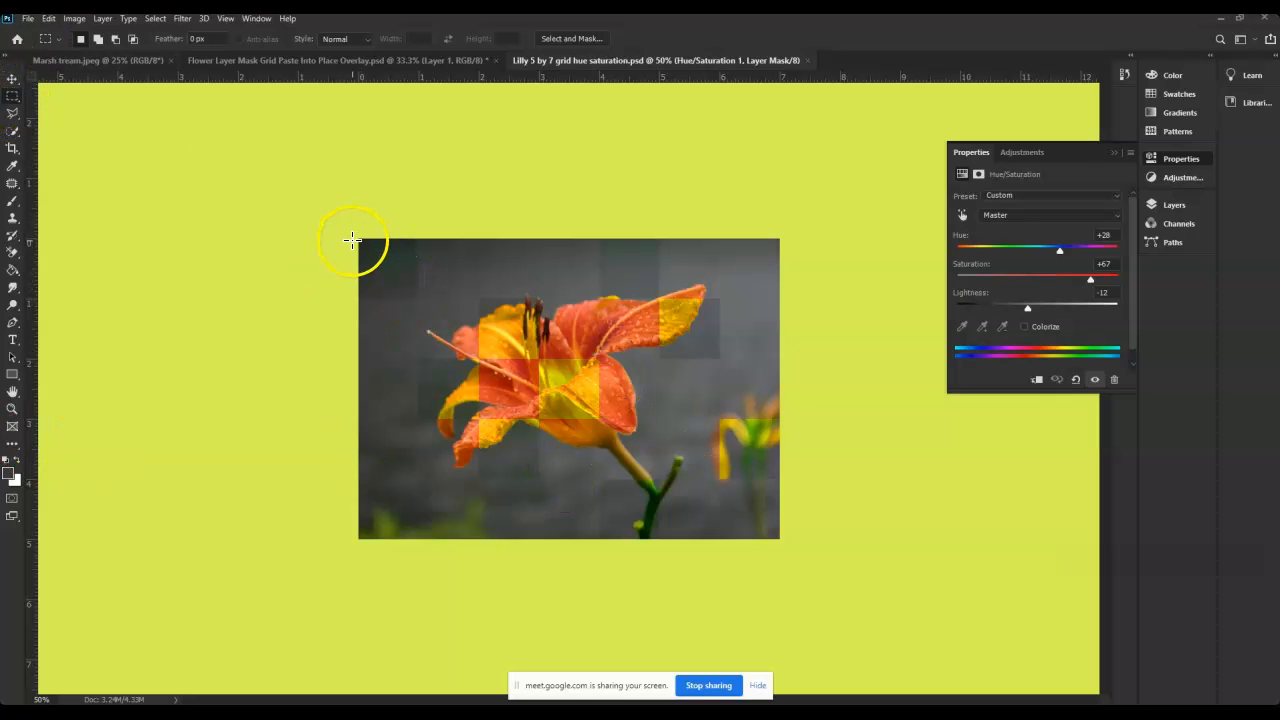
Step: Select the whole lily canvas and set up a stroke with a width of .25 in
{"action": "key", "text": "ctrl+a"}
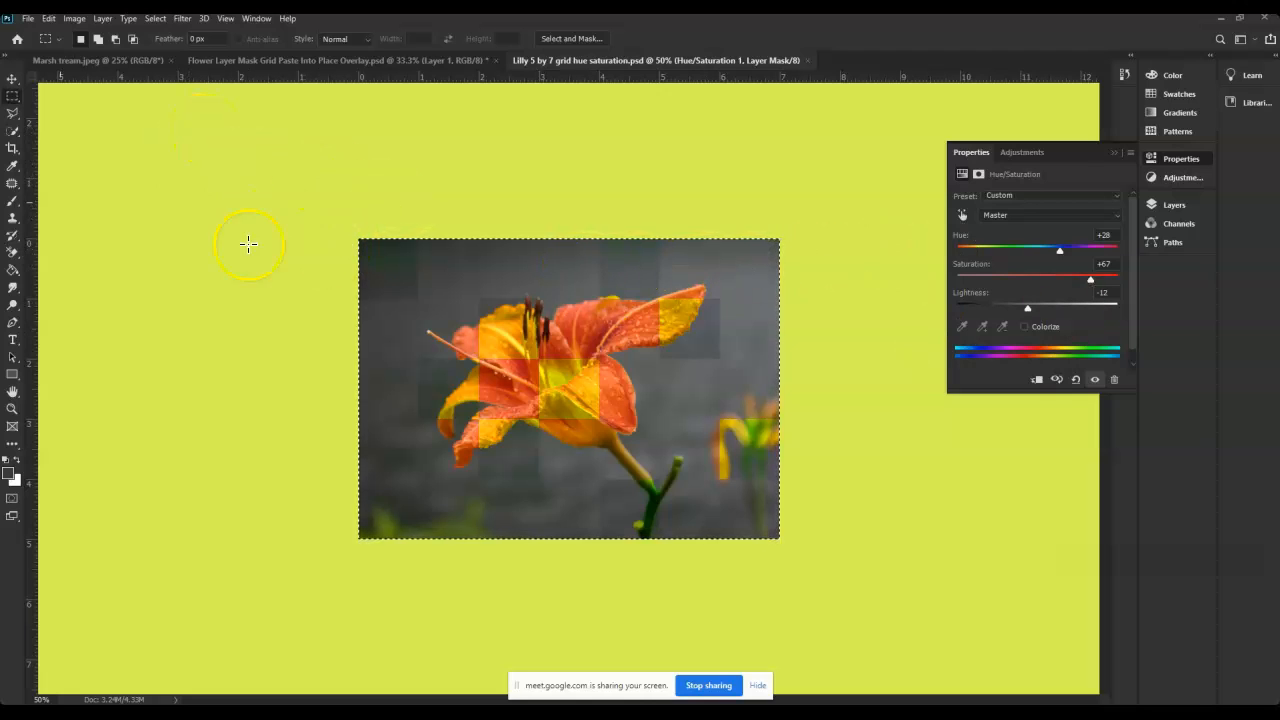
{"action": "left_click", "coordinate": [48, 18]}
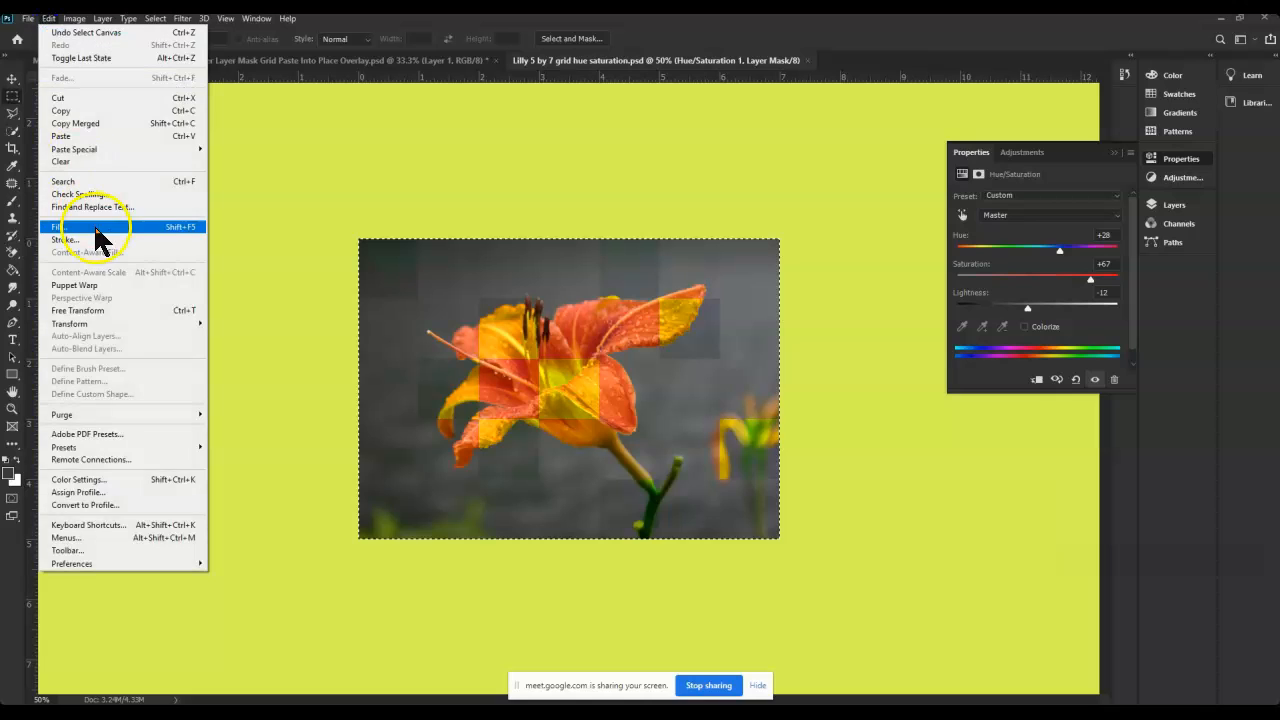
{"action": "left_click", "coordinate": [62, 240]}
{"action": "left_click", "coordinate": [893, 107]}
{"action": "double_click", "coordinate": [895, 107]}
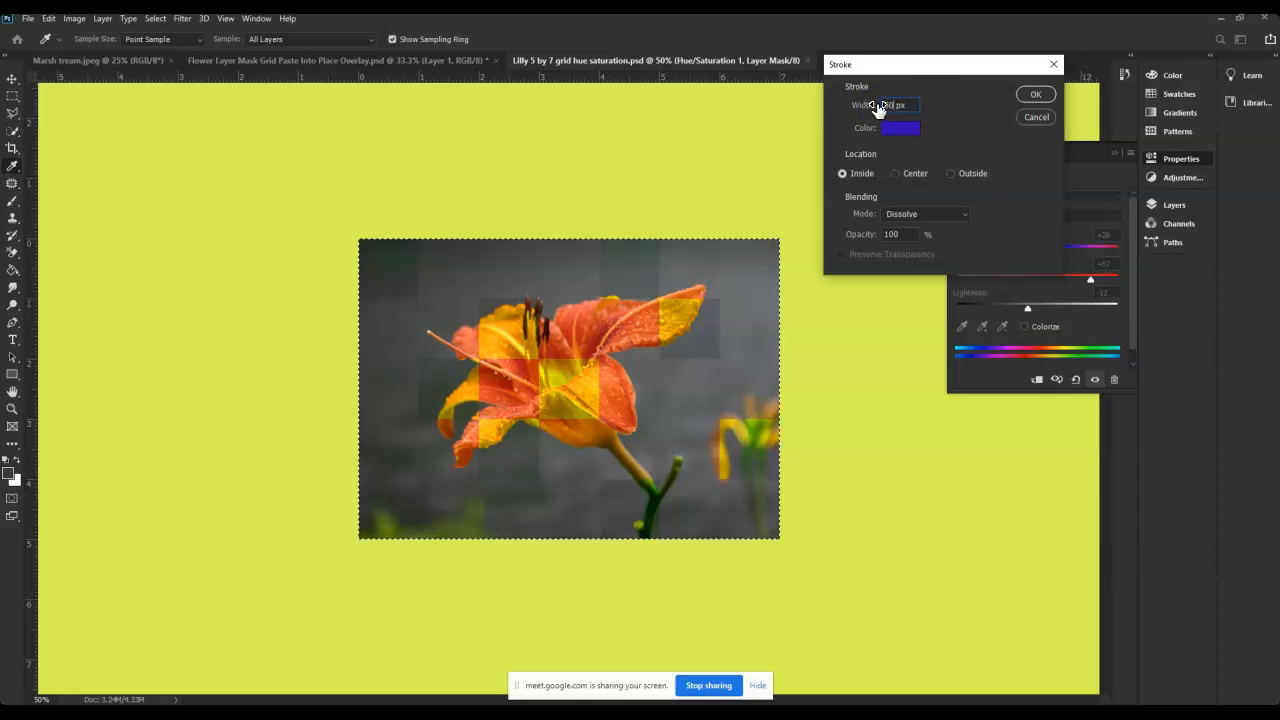
{"action": "left_click_drag", "start_coordinate": [911, 108], "coordinate": [851, 101]}
{"action": "type", "text": ".25"}
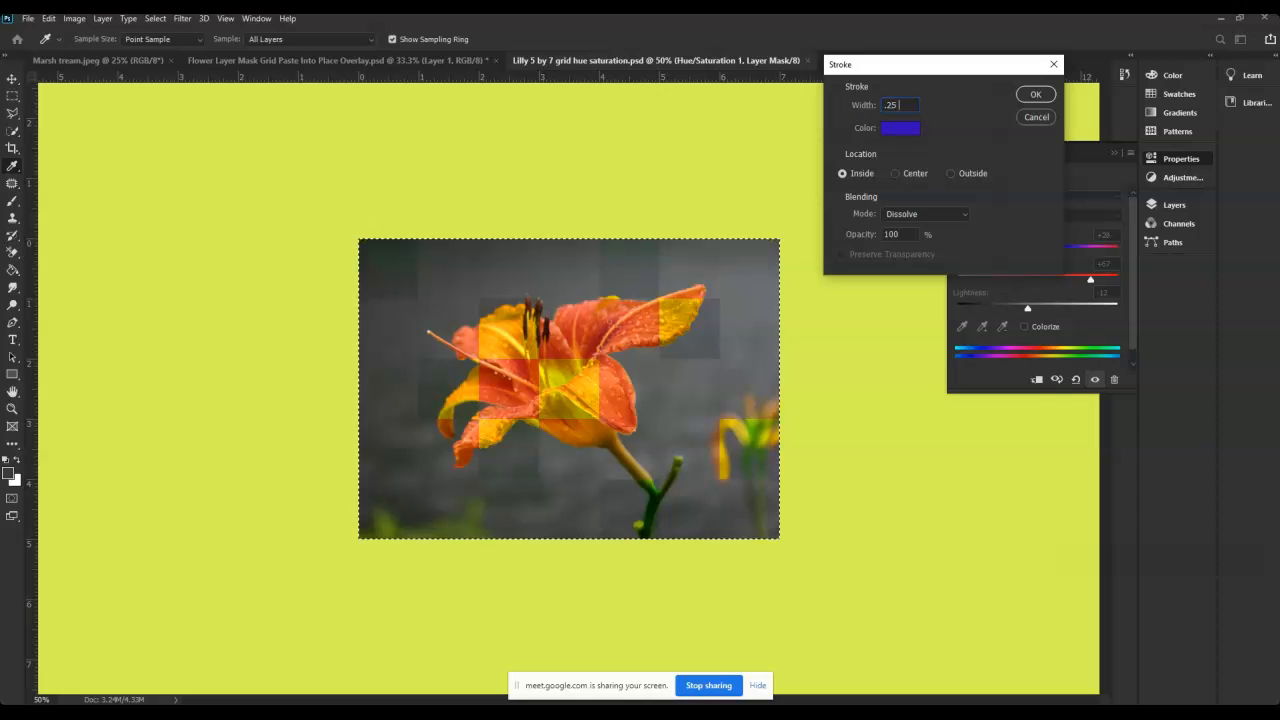
{"action": "type", "text": " in"}
Step: Set the stroke color to bright yellow (#f8f00e) and apply the stroke inside the canvas selection
{"action": "left_click", "coordinate": [905, 128]}
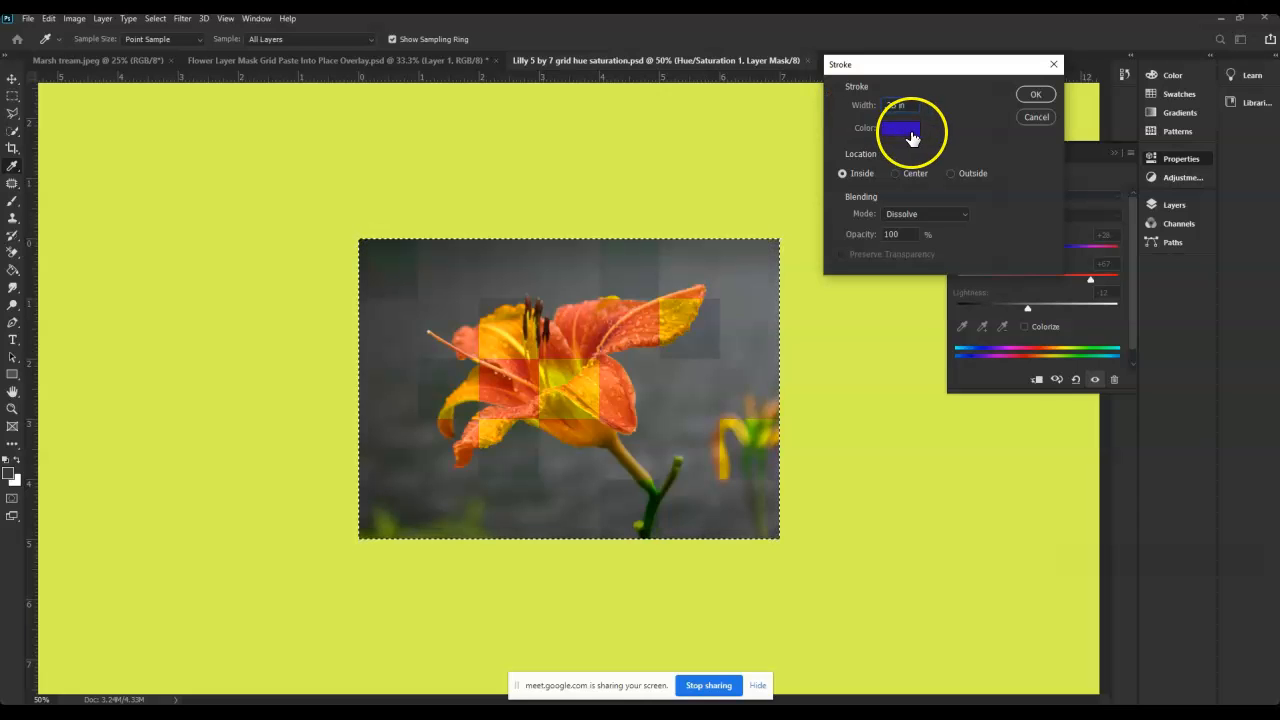
{"action": "left_click", "coordinate": [587, 384]}
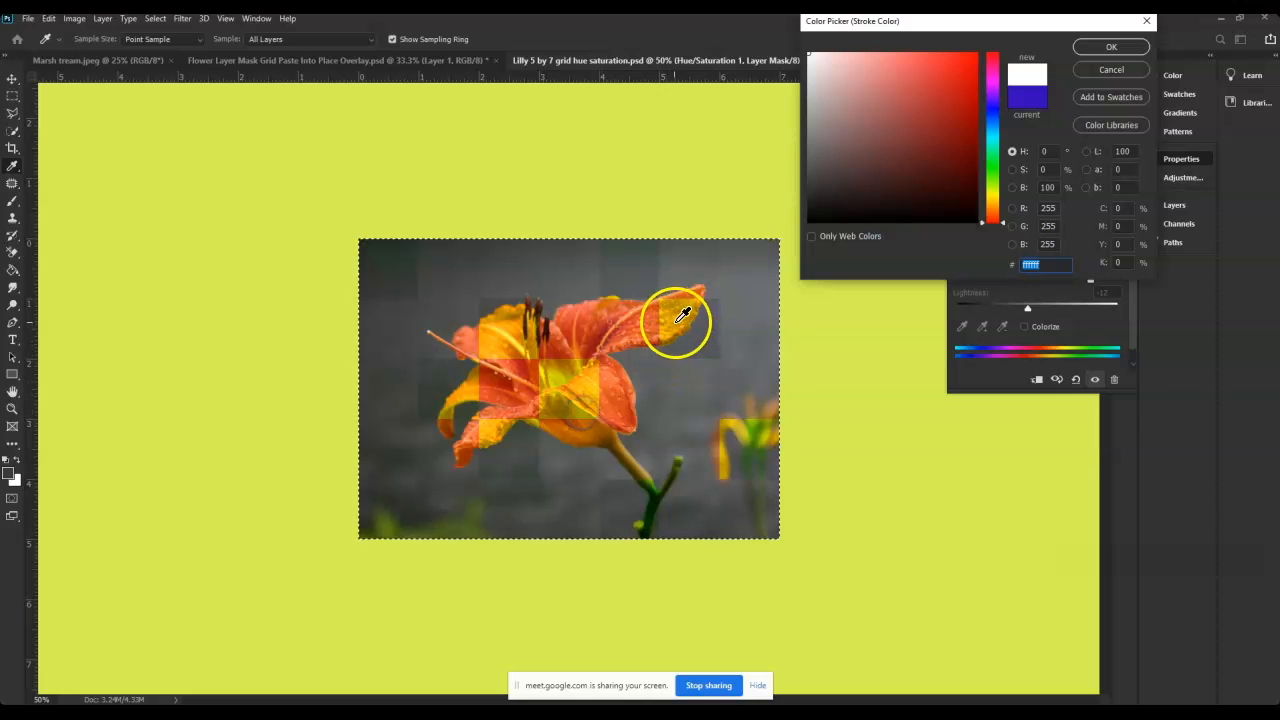
{"action": "left_click", "coordinate": [991, 196]}
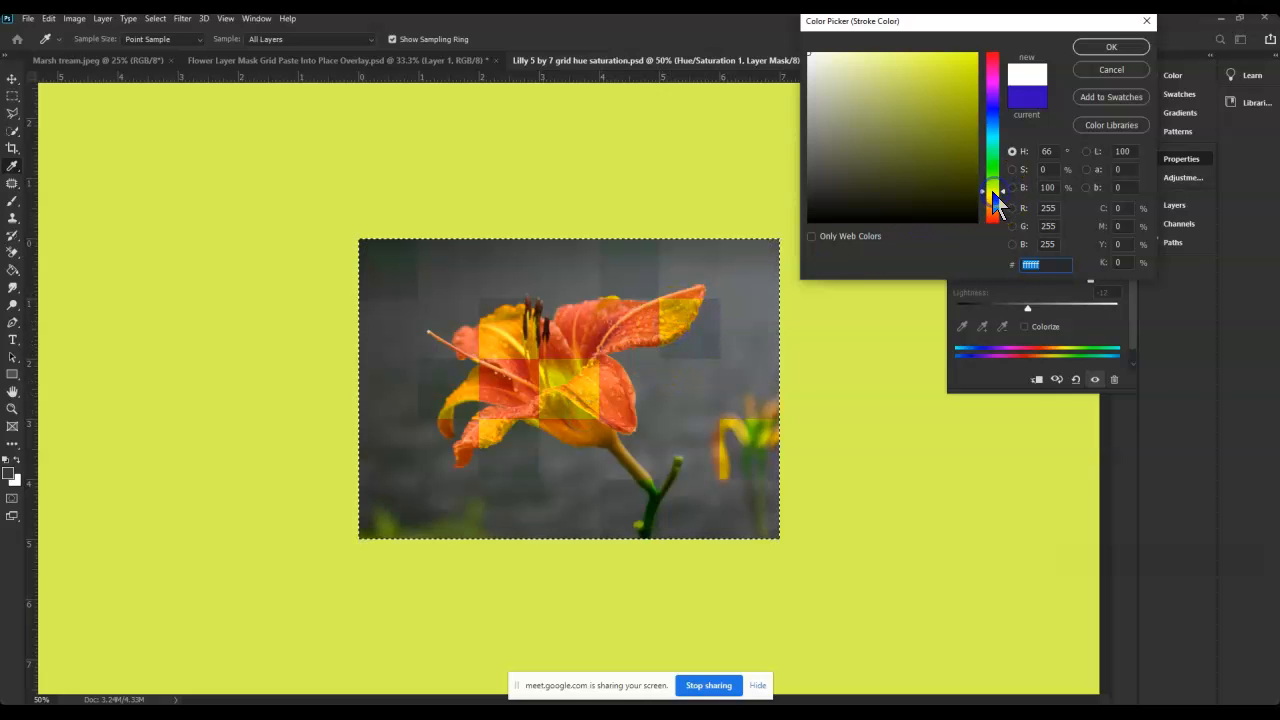
{"action": "left_click", "coordinate": [963, 65]}
{"action": "left_click", "coordinate": [966, 87]}
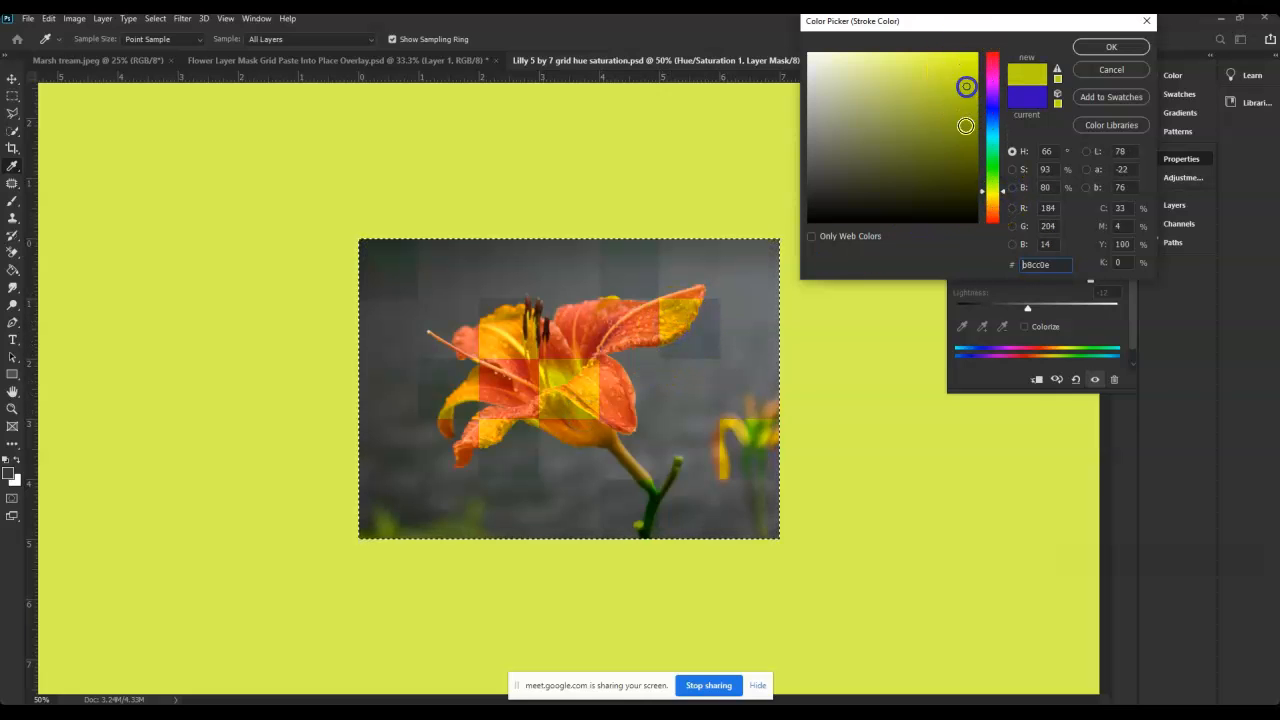
{"action": "left_click", "coordinate": [937, 70]}
{"action": "left_click", "coordinate": [991, 198]}
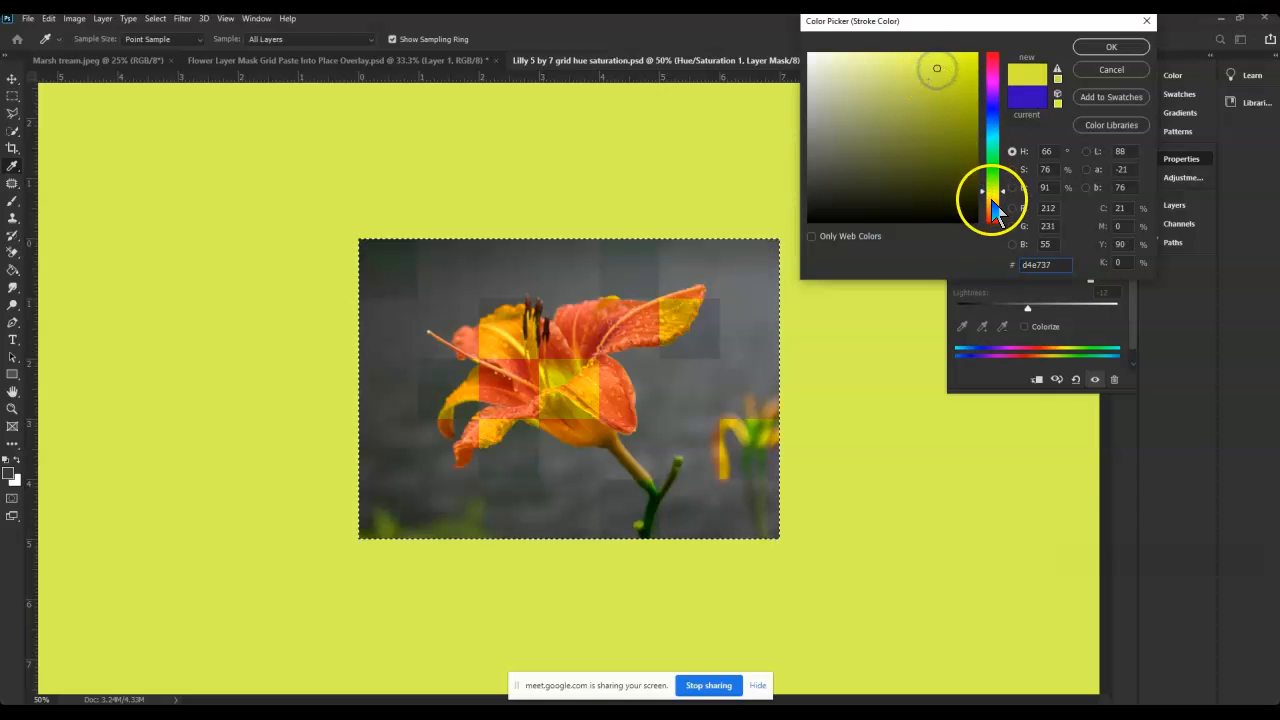
{"action": "left_click", "coordinate": [996, 200]}
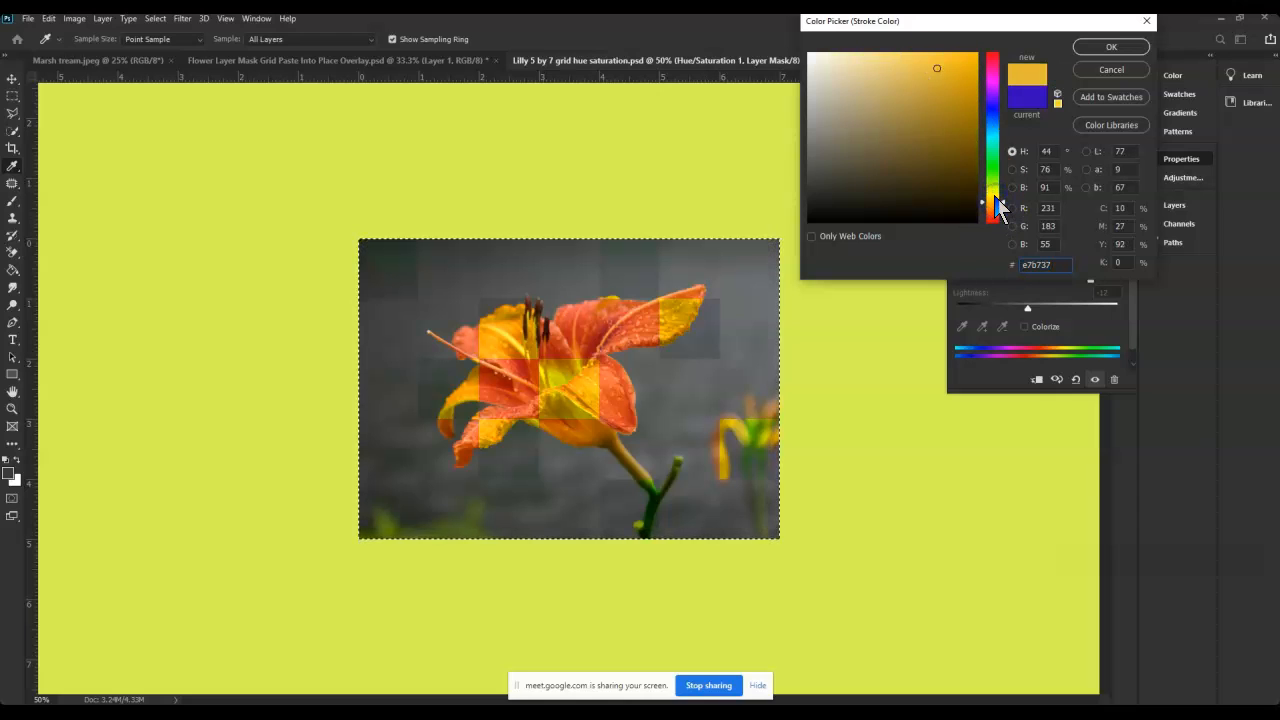
{"action": "left_click", "coordinate": [996, 196]}
{"action": "left_click", "coordinate": [968, 57]}
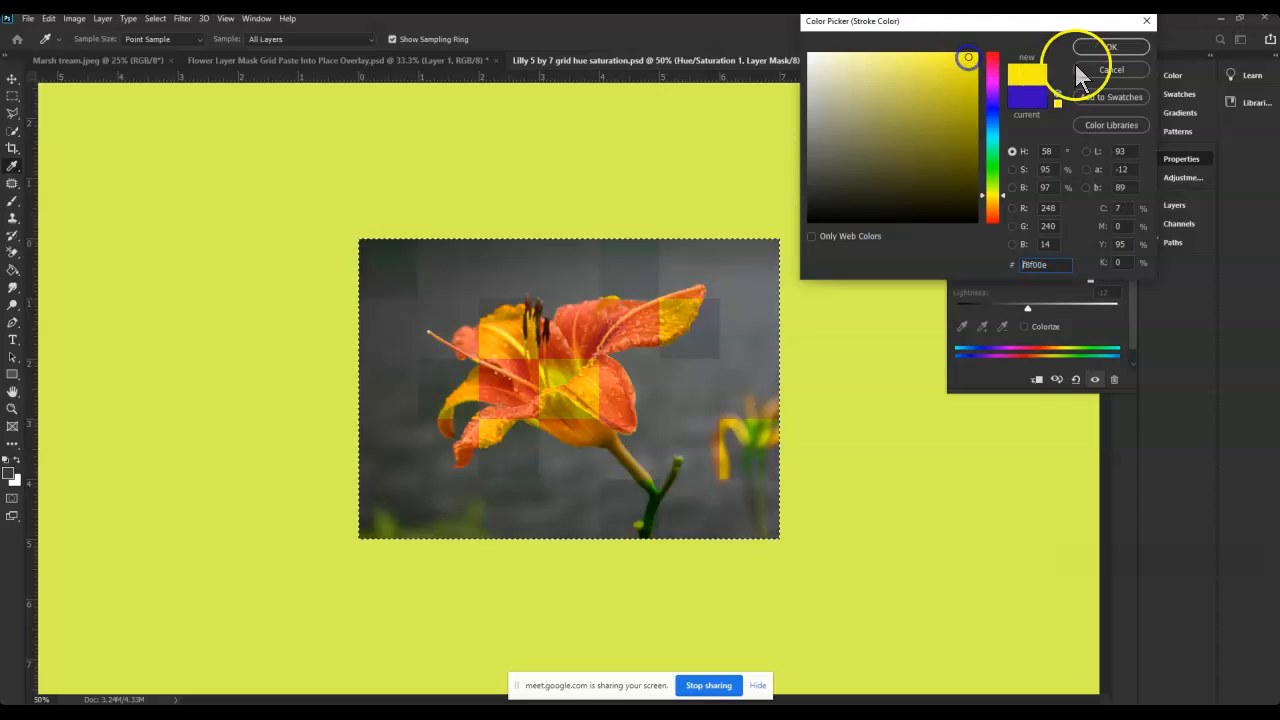
{"action": "left_click", "coordinate": [1100, 46]}
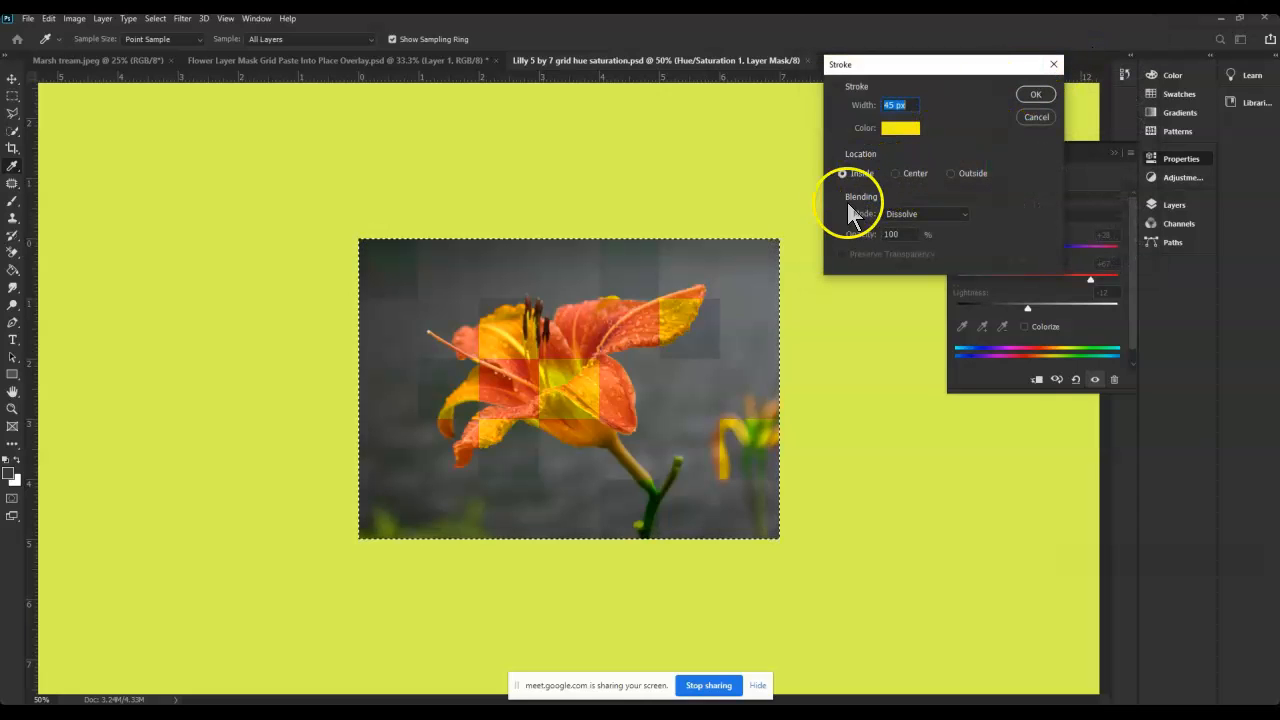
{"action": "left_click", "coordinate": [1034, 95]}
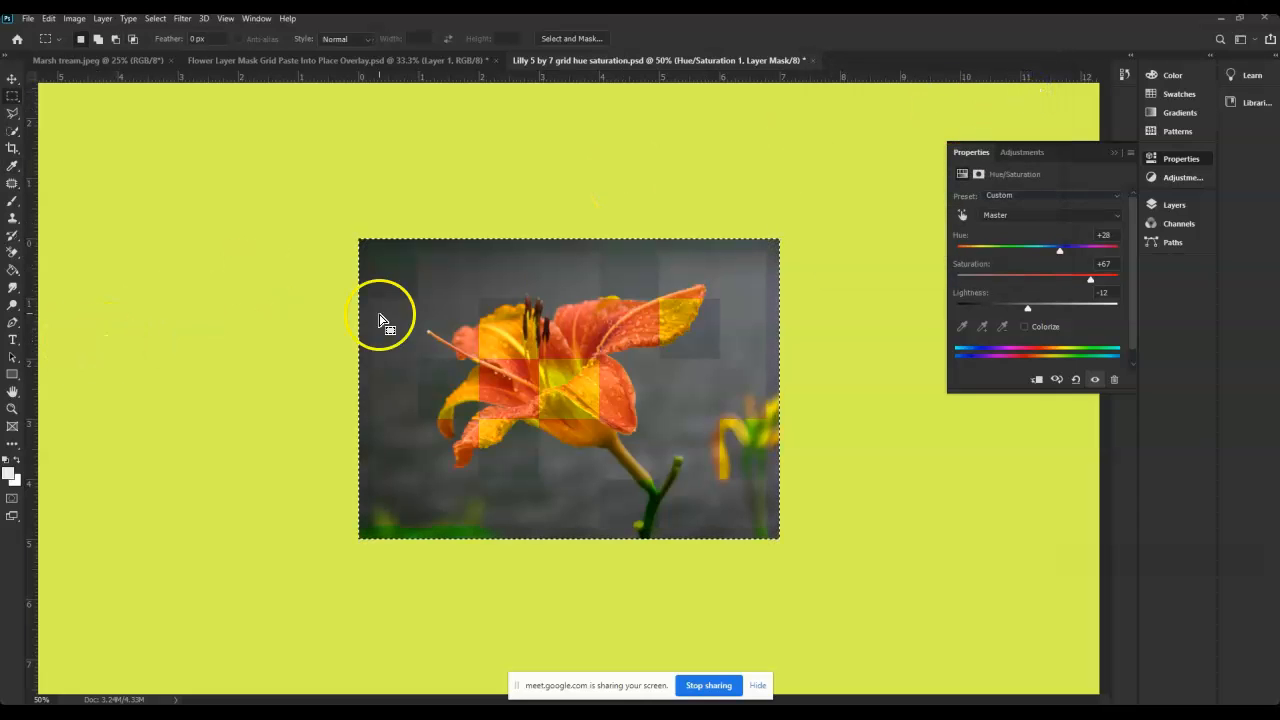